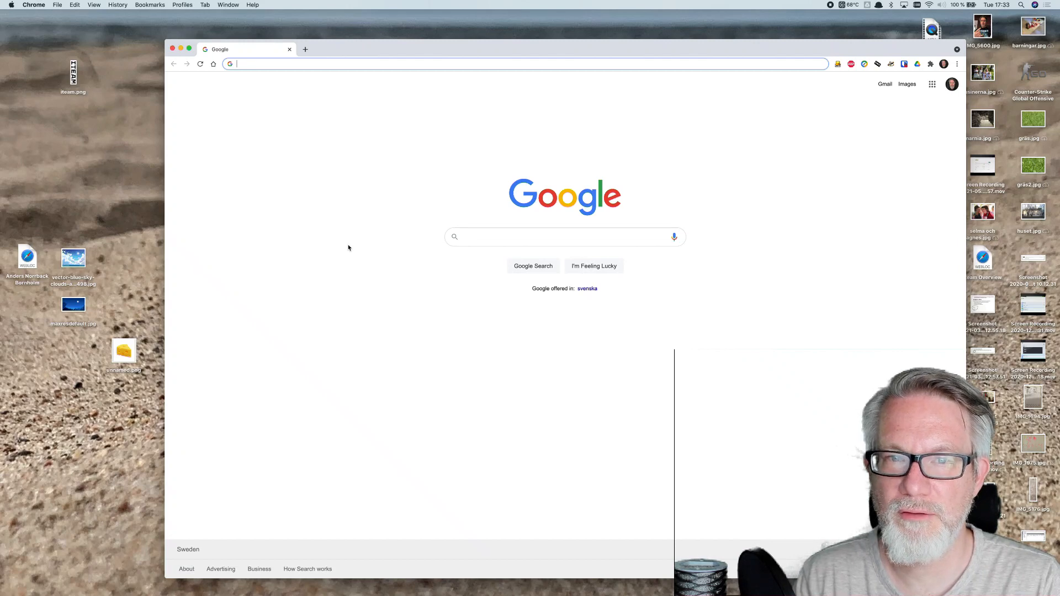
Step: Search the web for "my curse gp5" and open the Ultimate Guitar result "MY CURSE INTERACTIVE TAB (ver 5)"
text(my)
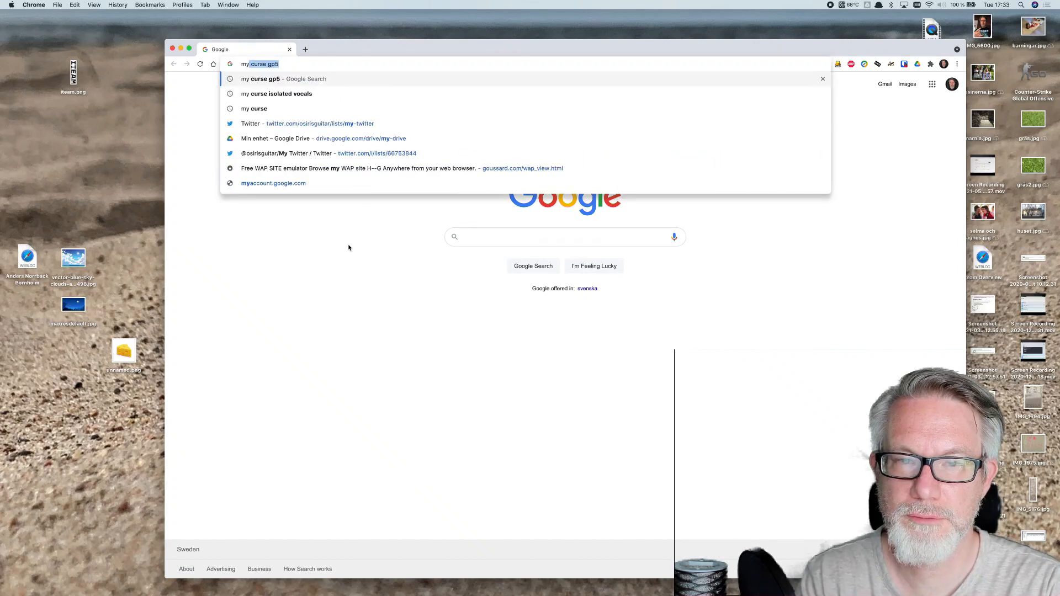
key(Return)
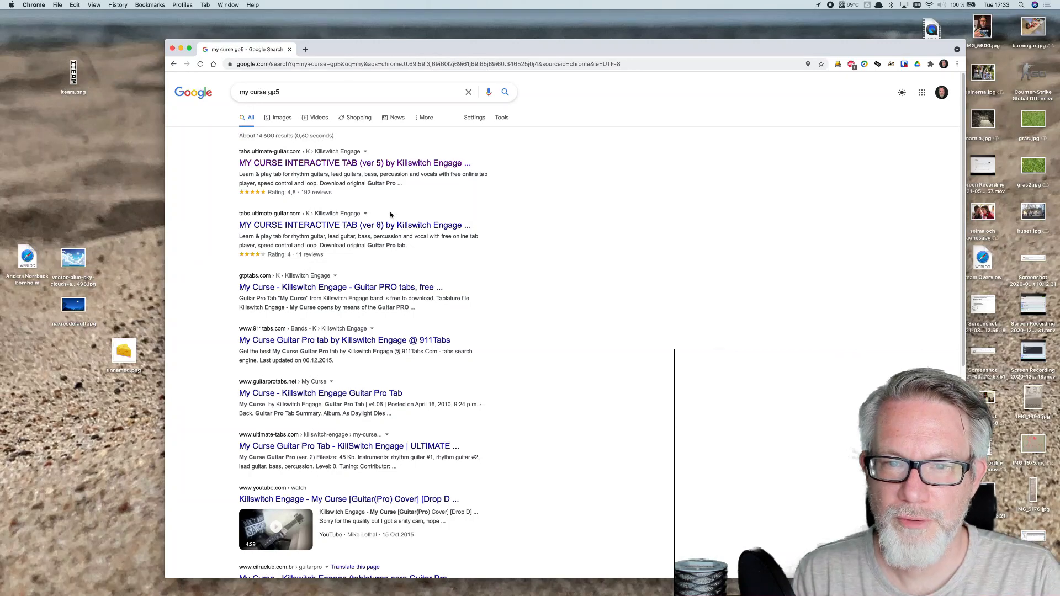
click(381, 164)
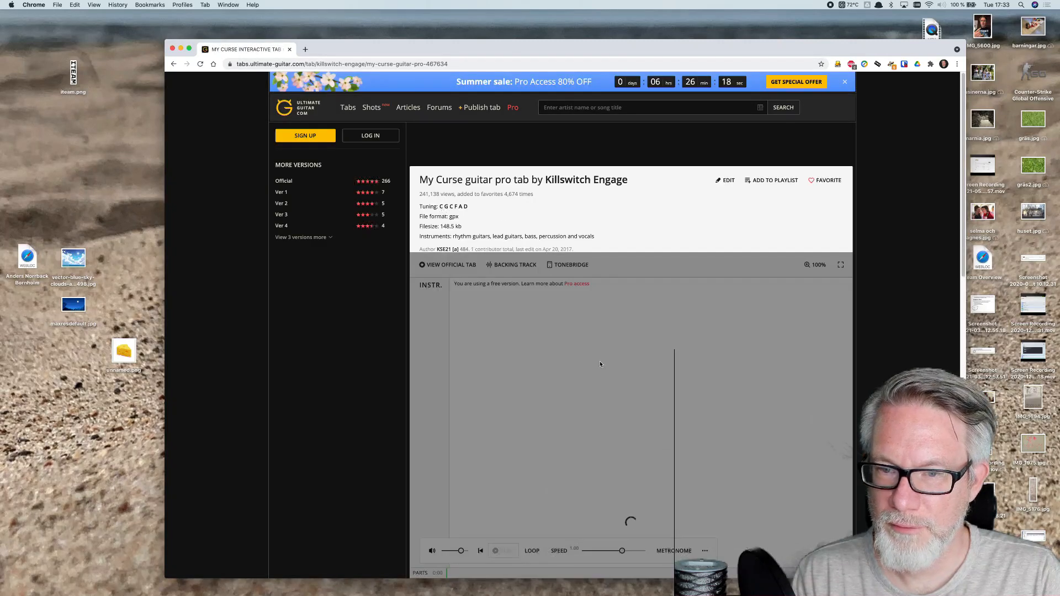
Step: Download the "My Curse" Guitar Pro tab from the tab page and put the browser window away
scroll(601, 364, down, 1)
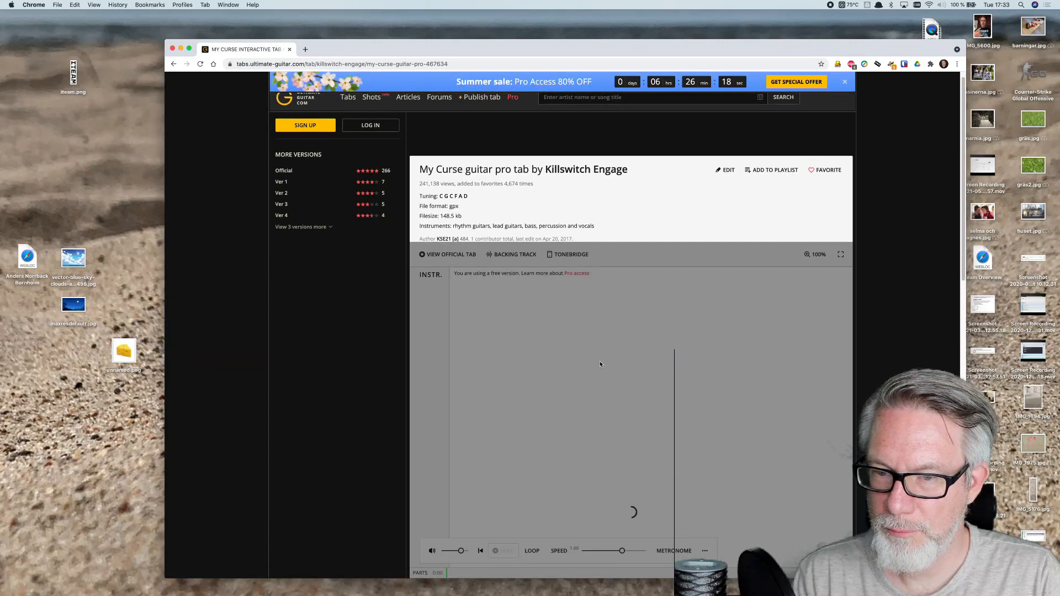
scroll(600, 365, down, 10)
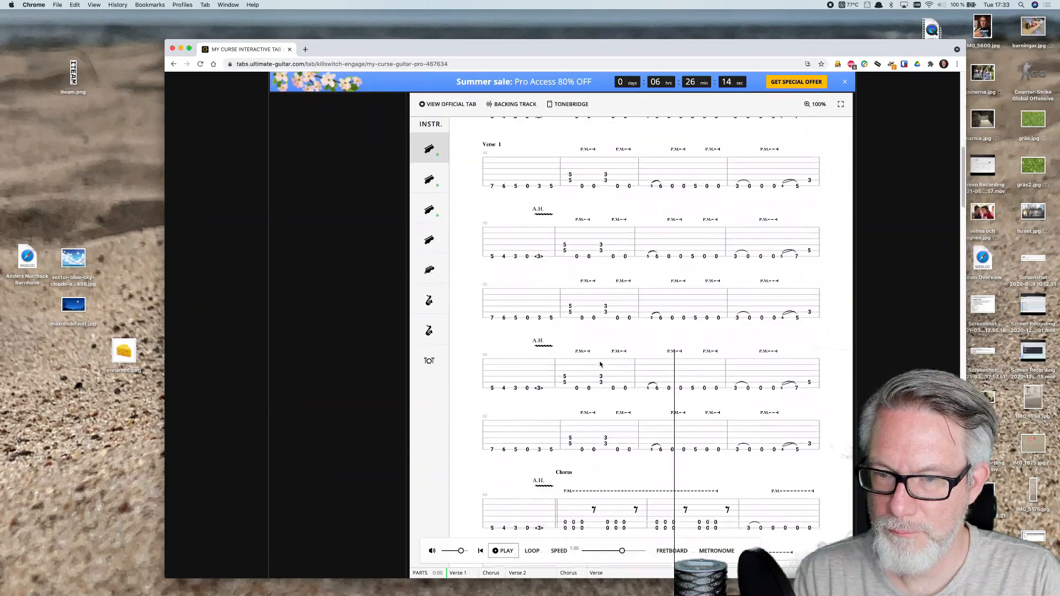
scroll(601, 364, down, 15)
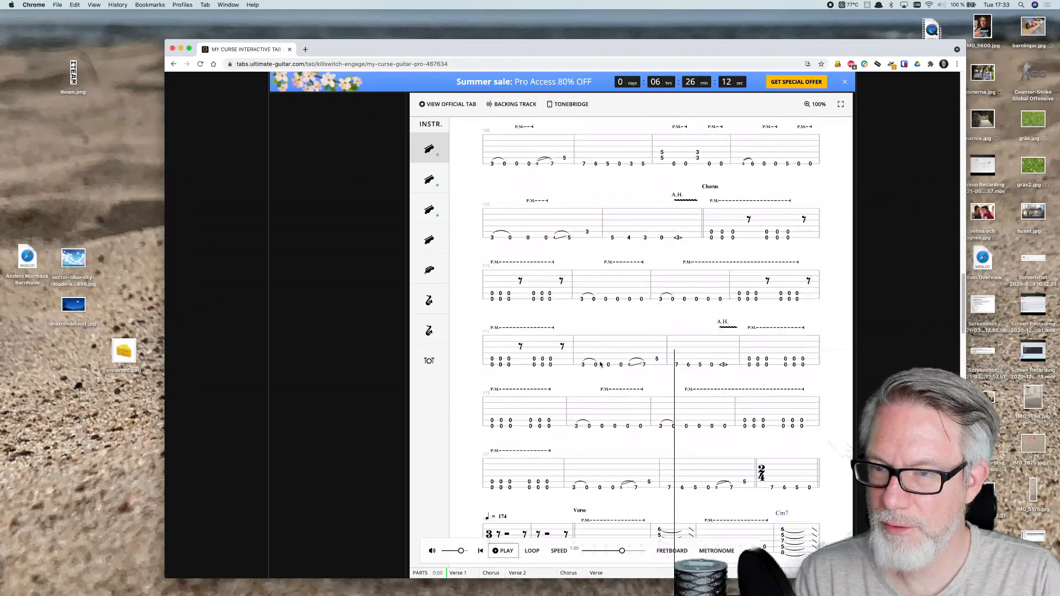
scroll(601, 365, down, 20)
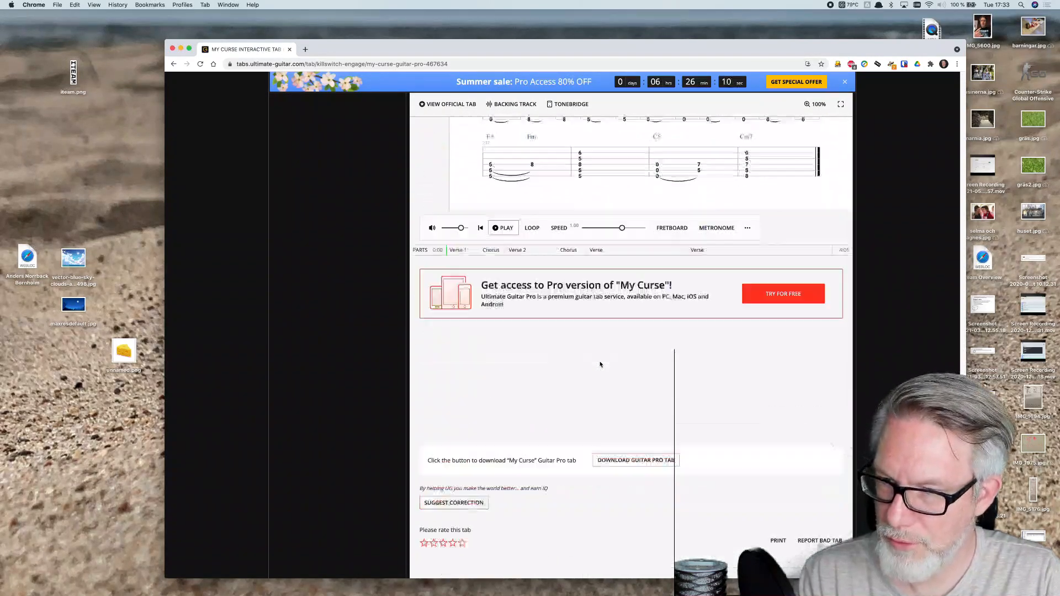
scroll(601, 365, down, 5)
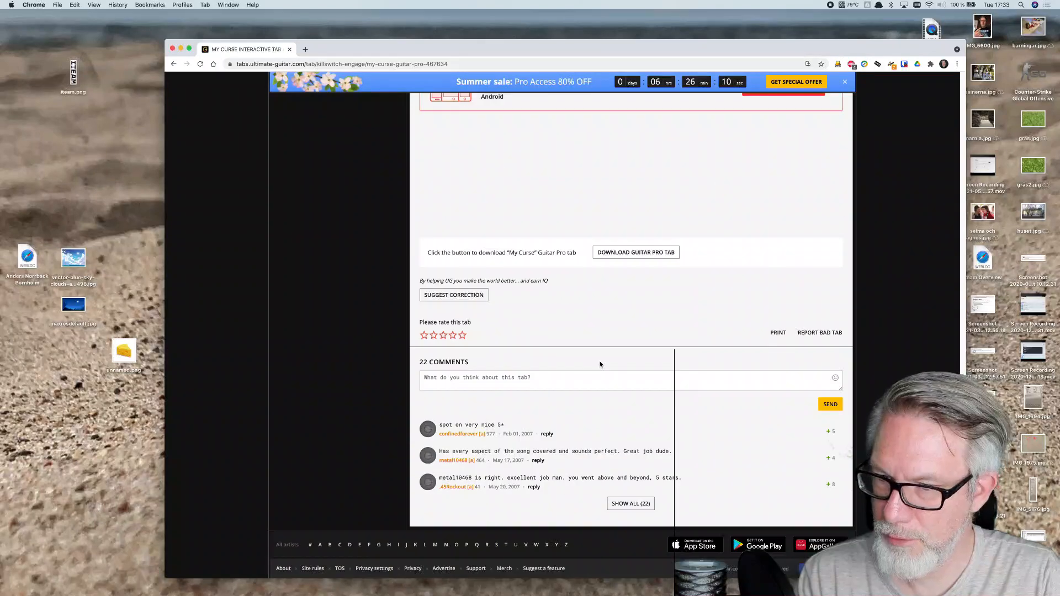
click(654, 256)
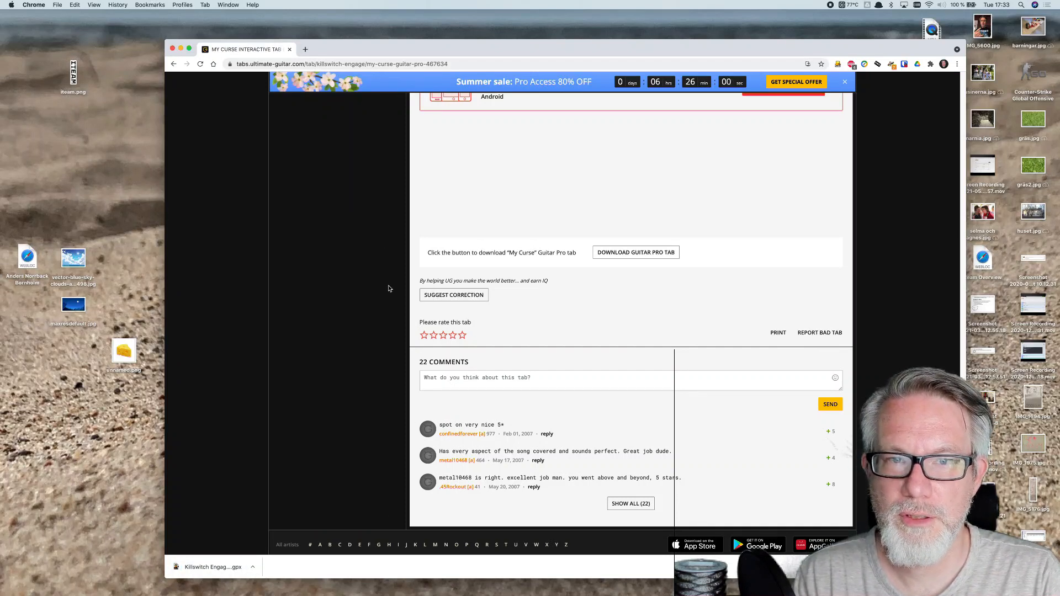
click(182, 49)
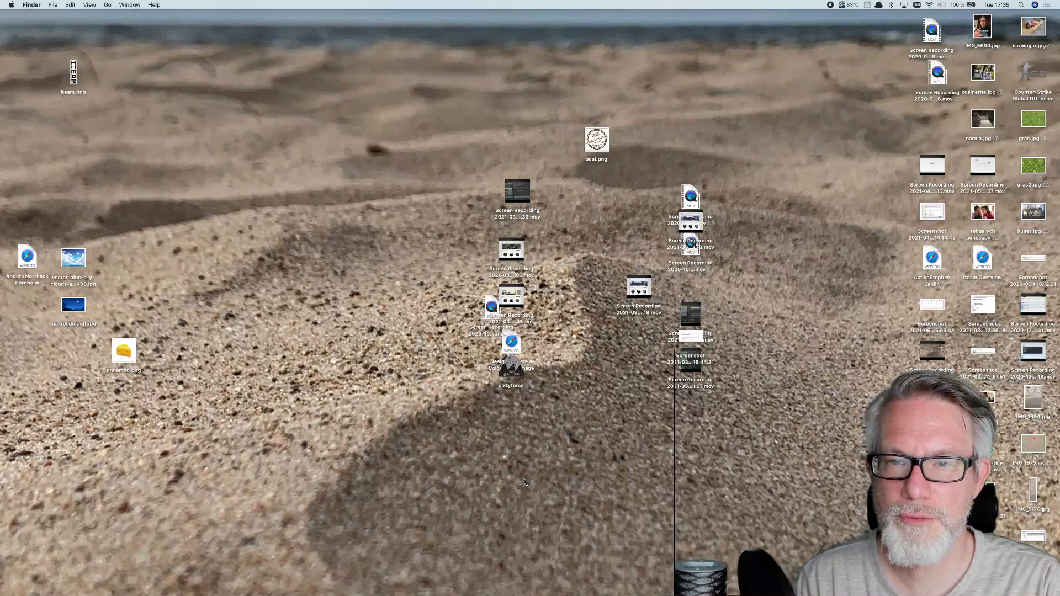
Step: Launch TuxGuitar and open the .gpx file of version 5 from the Killswitch Engage - My Curse folder
key(alt+space)
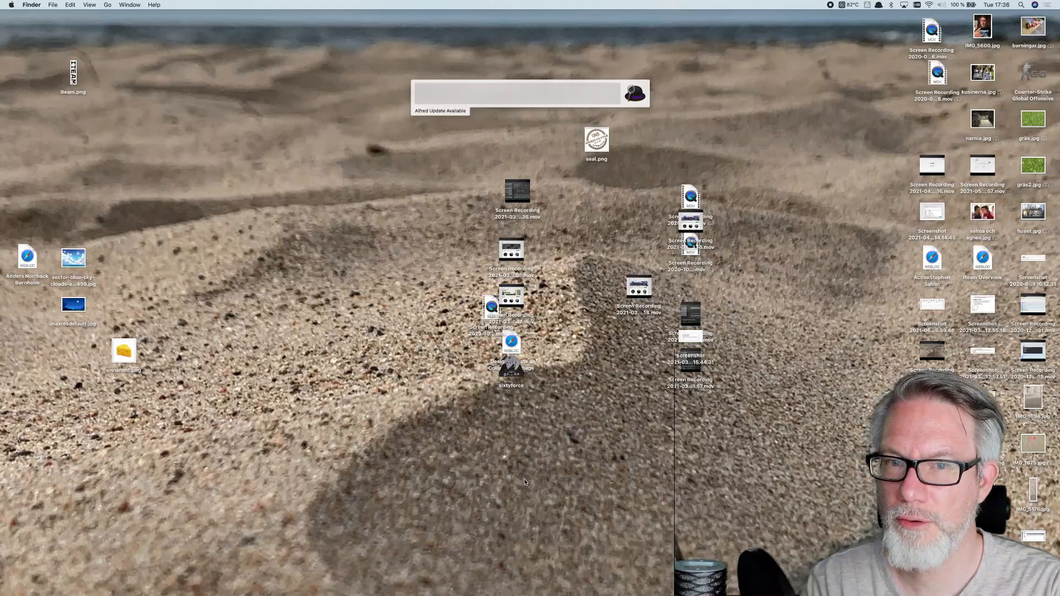
text(tux)
key(Return)
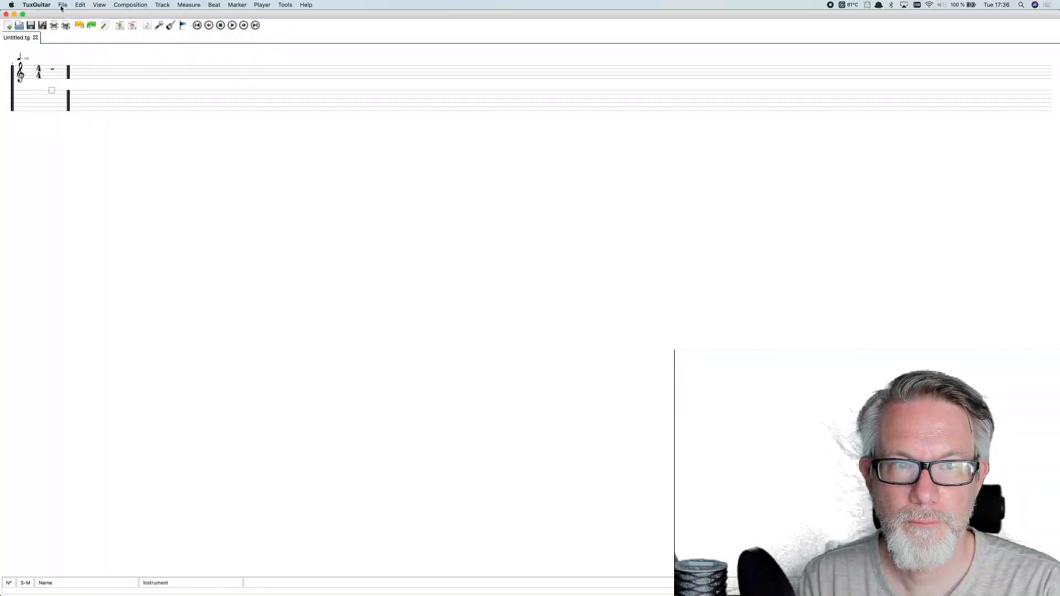
click(62, 5)
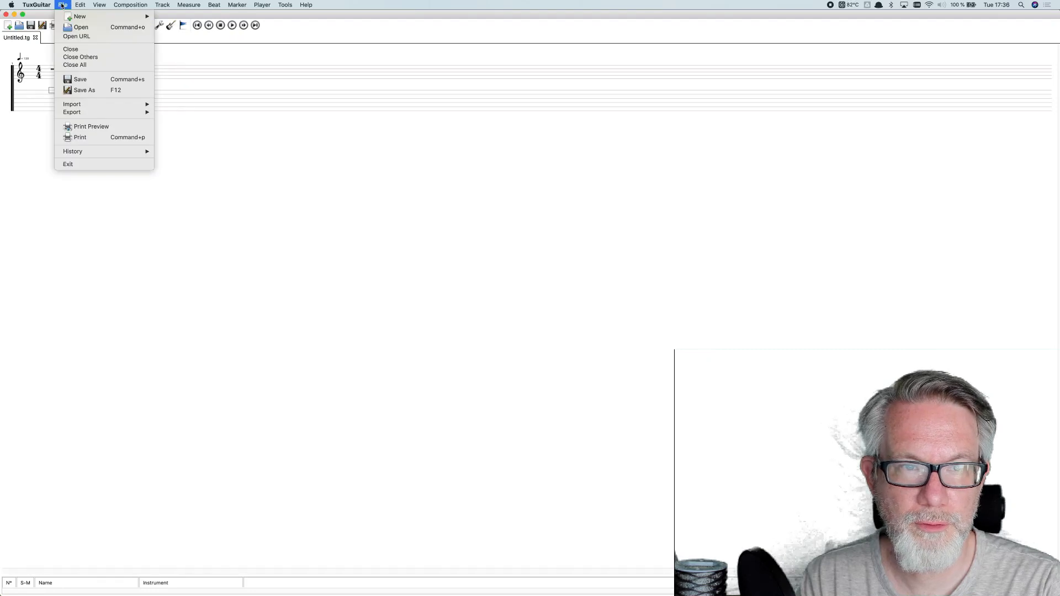
click(81, 28)
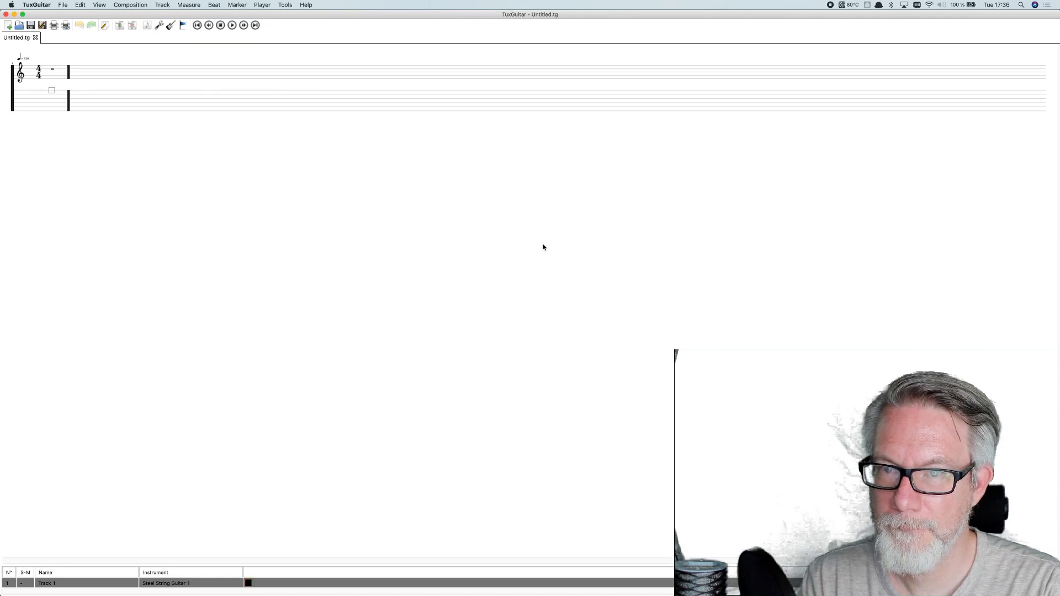
click(513, 183)
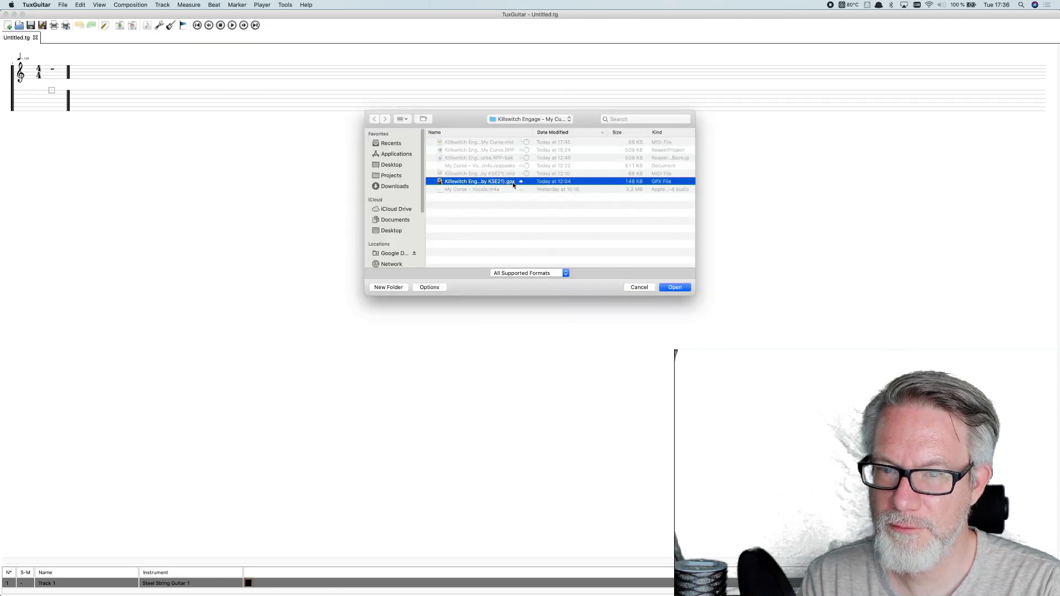
click(677, 287)
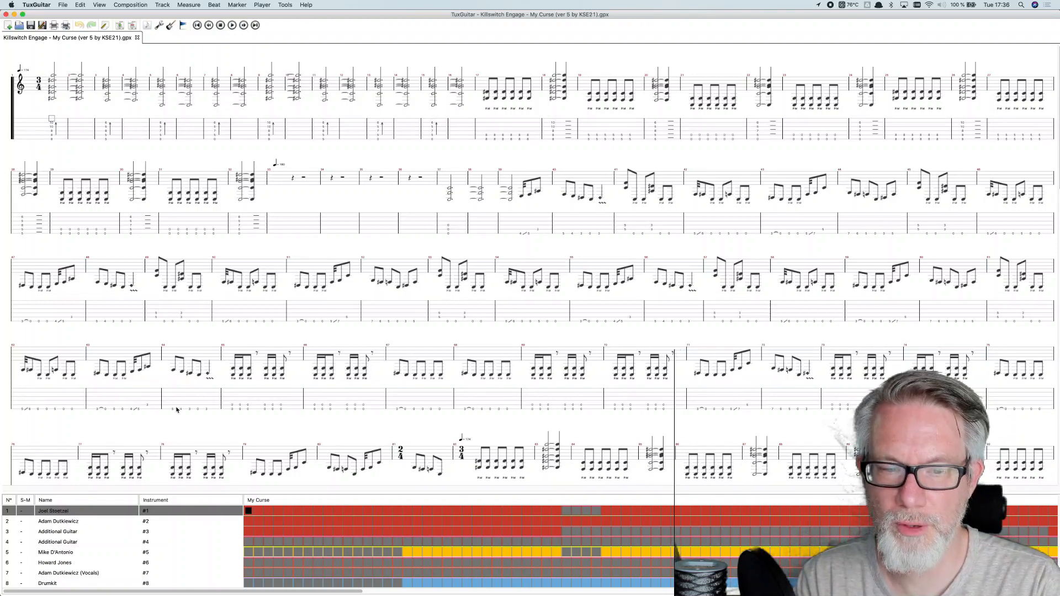
Step: View the fifth track and the Drumkit track of the opened song
click(90, 553)
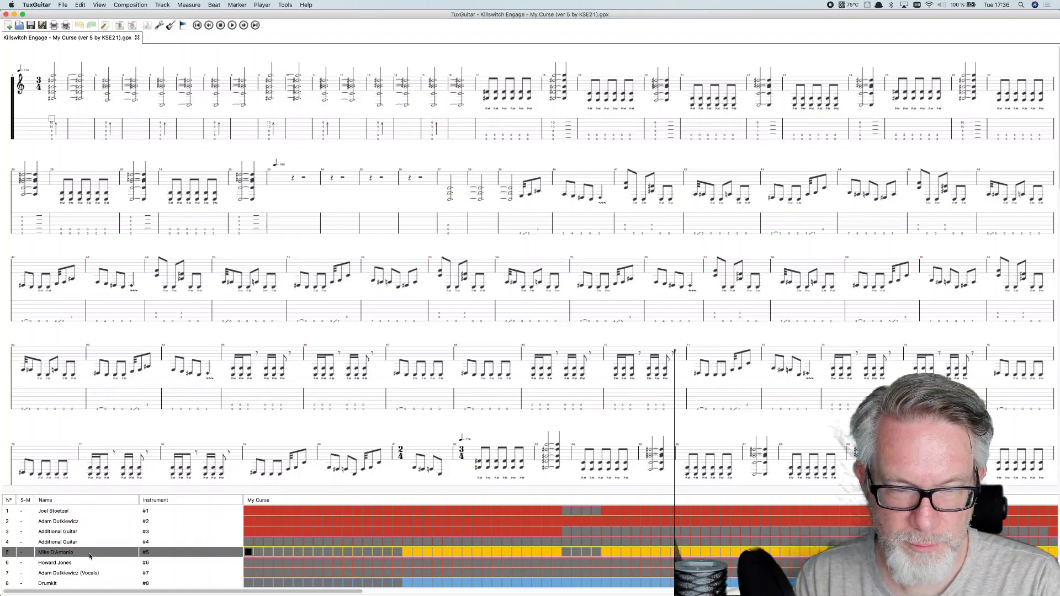
click(82, 585)
Step: Export the song as MIDI with transpose 0 under the name "Killswitch Engage - My Curse (ver 5)" and quit TuxGuitar
click(63, 5)
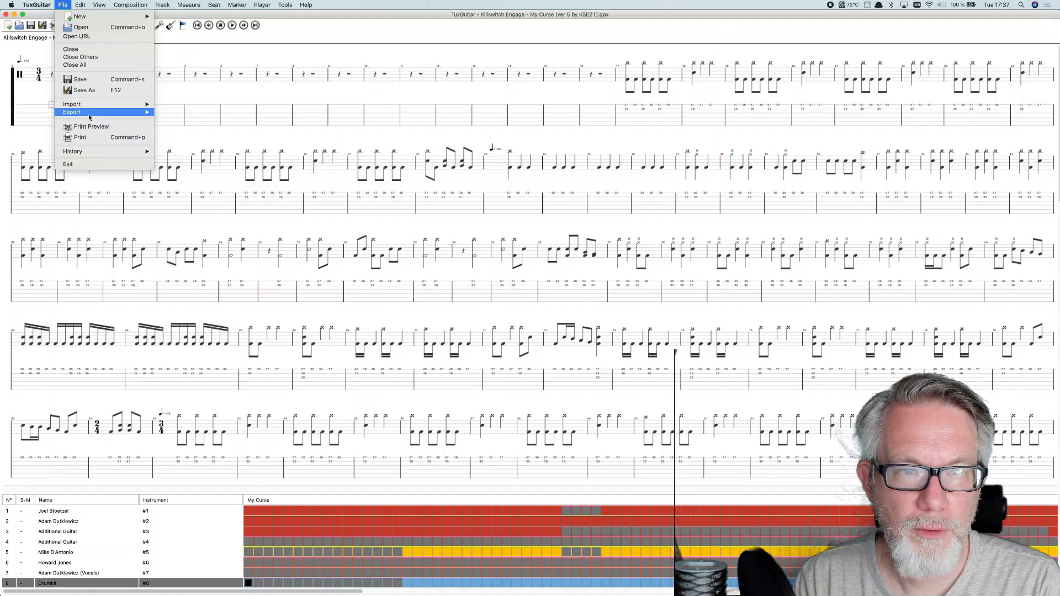
mouse_move(90, 115)
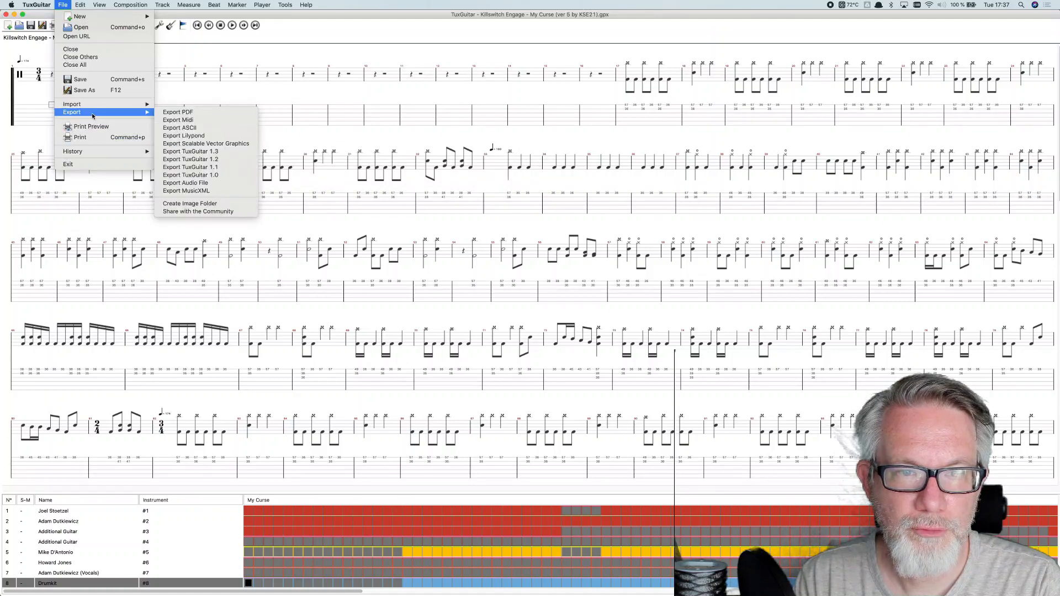
click(191, 120)
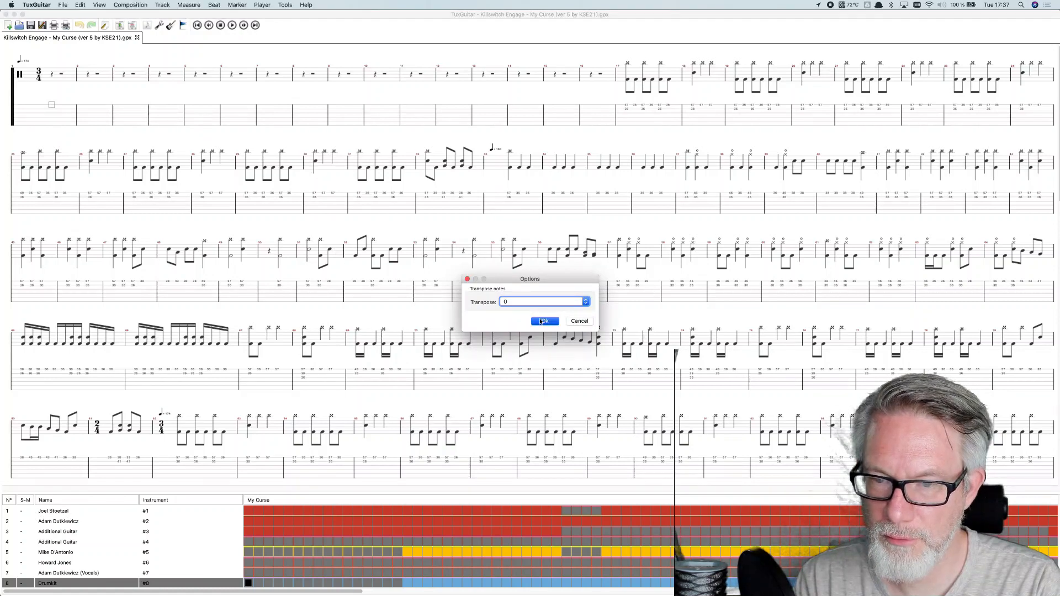
click(543, 321)
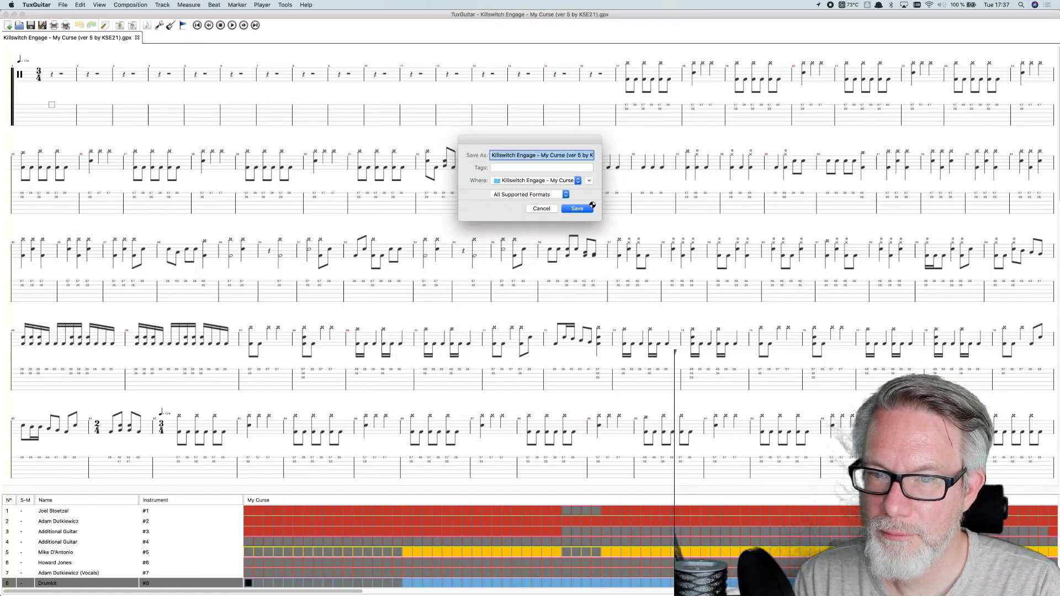
click(567, 154)
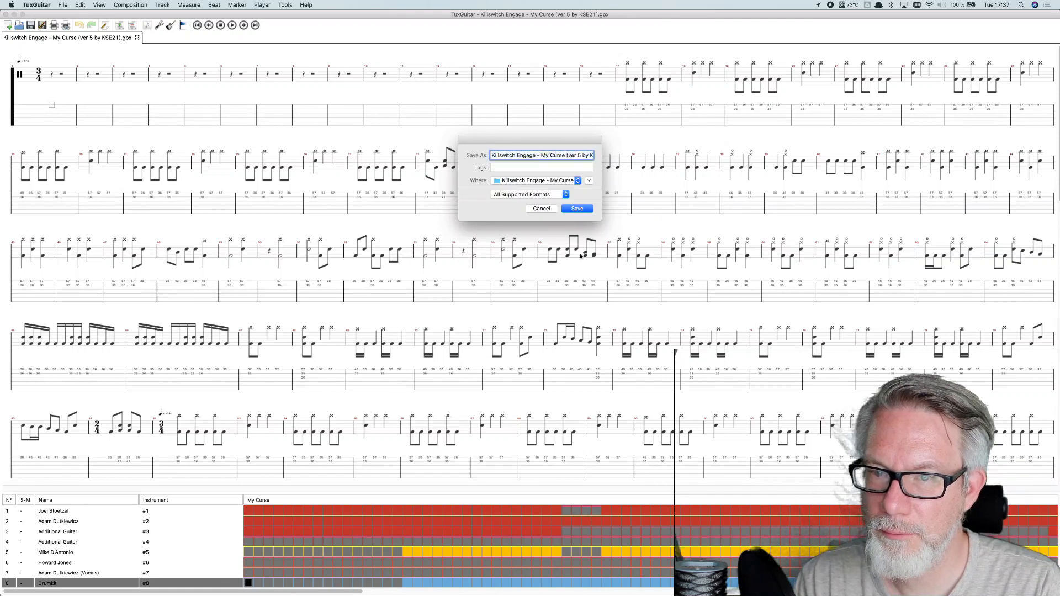
key(Right)
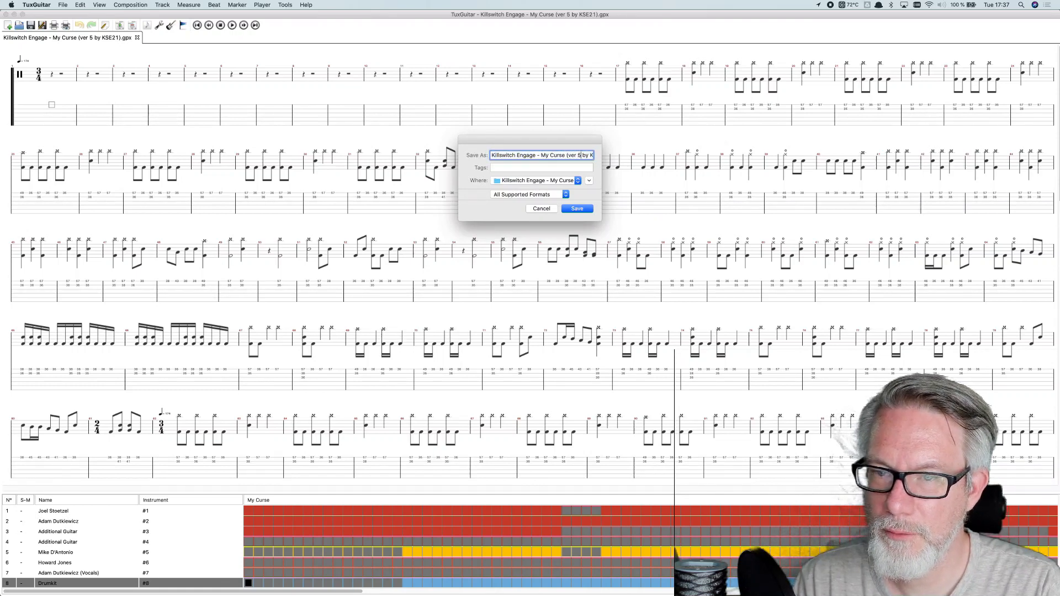
key(super+shift+Right)
text())
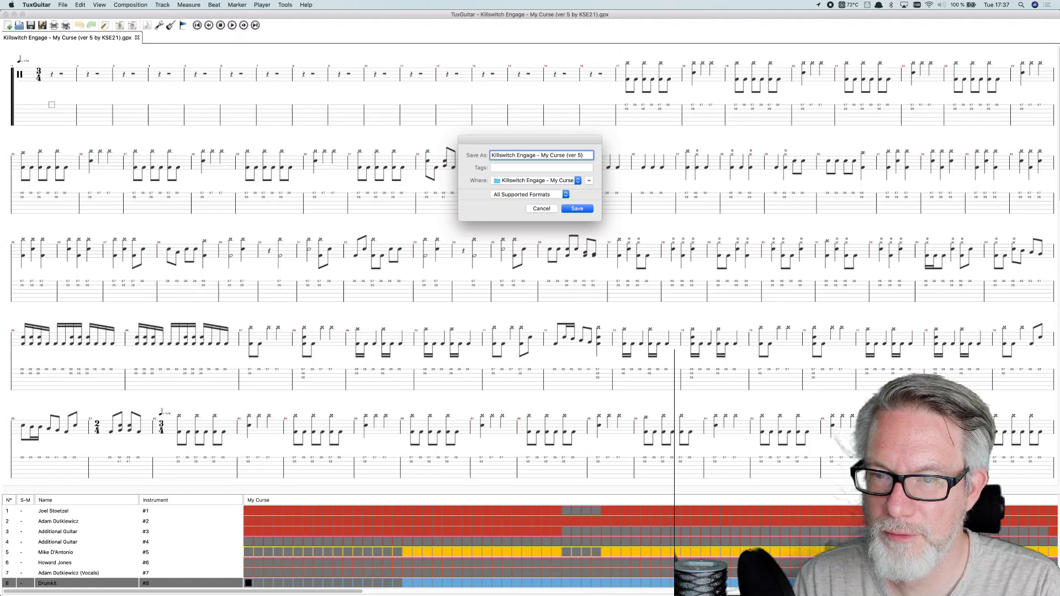
click(572, 210)
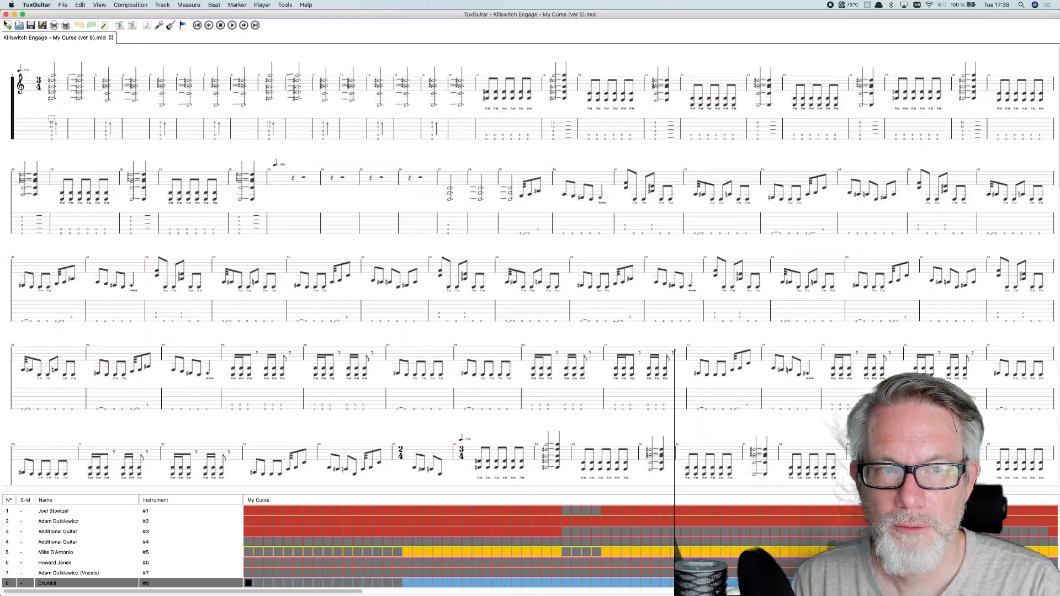
key(super+q)
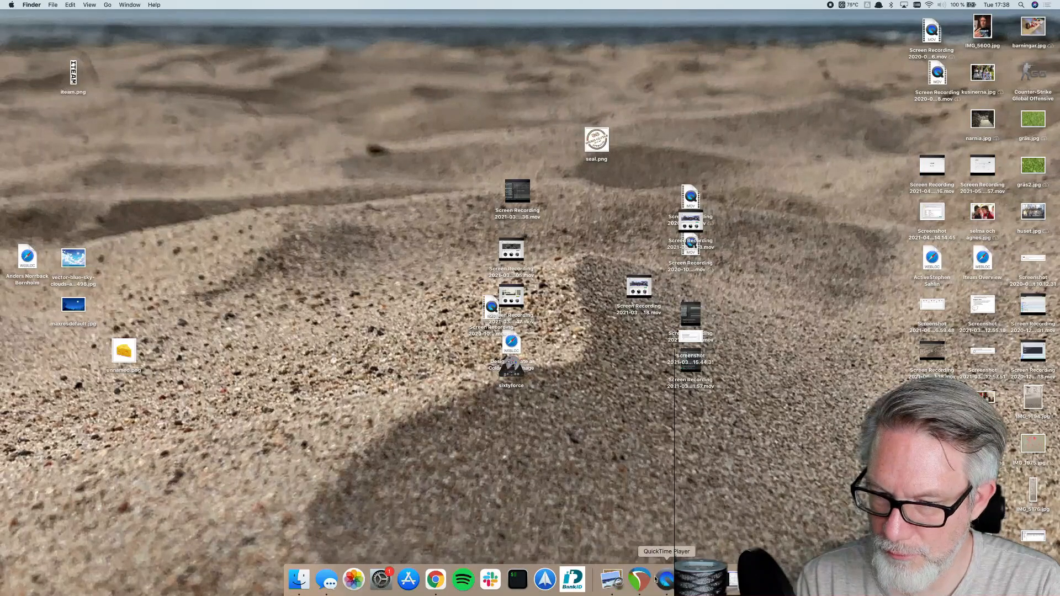
Step: Switch to REAPER and add an empty track to the project
key(ctrl+Right)
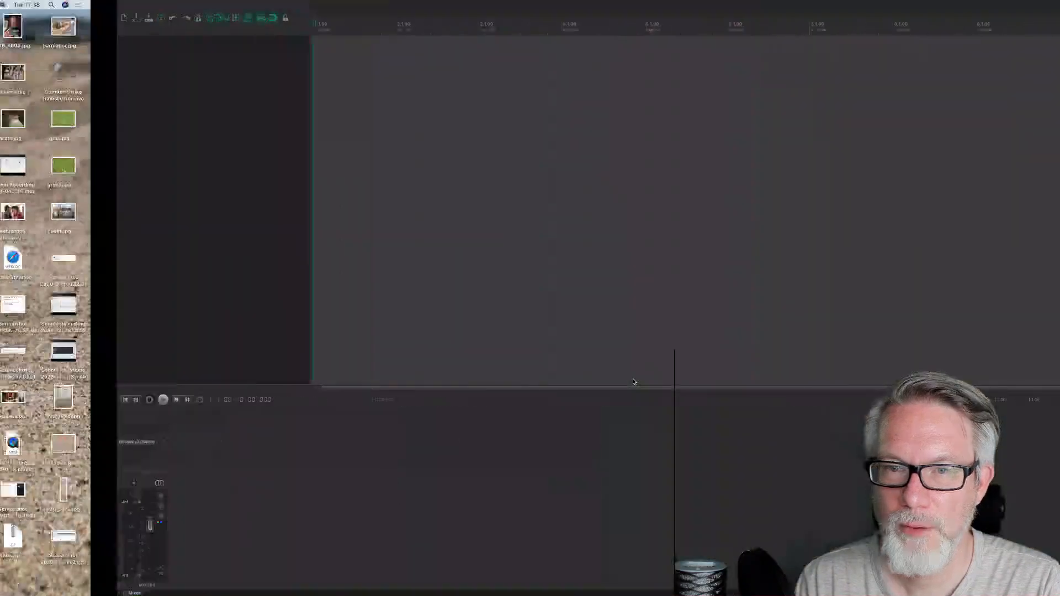
double_click(121, 59)
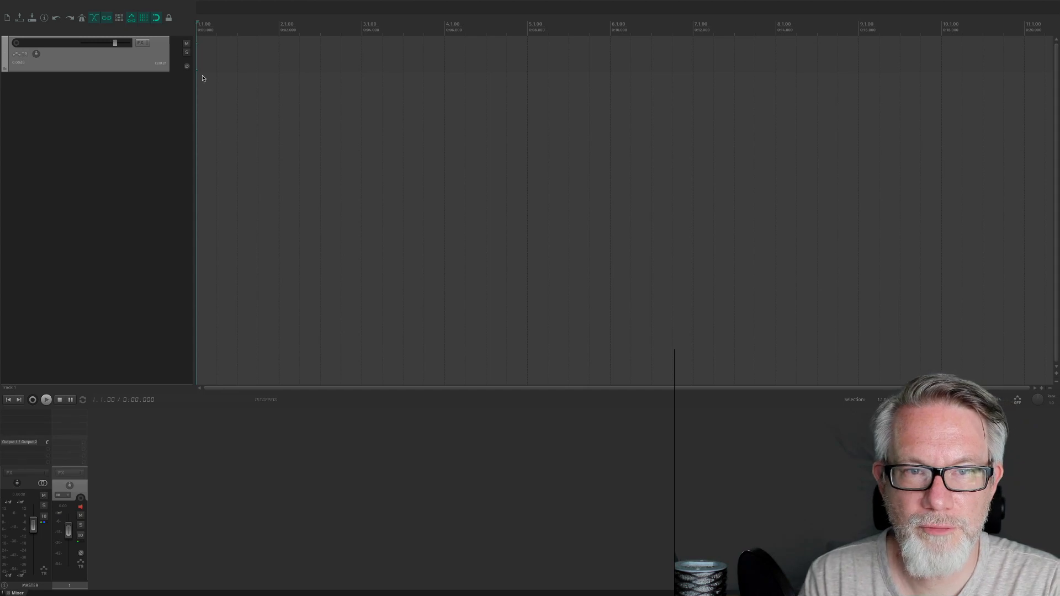
Step: Insert the media file "Killswitch Engage - My Curse (ver 5).mid" from the Killswitch Engage - My Curse folder
key(Insert)
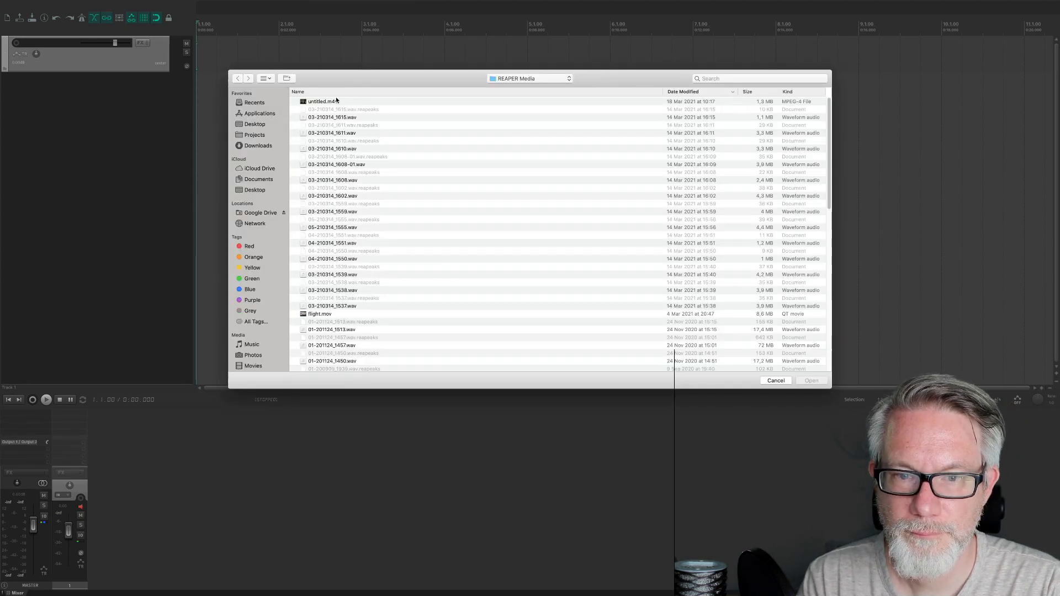
scroll(350, 203, down, 5)
scroll(350, 203, down, 5)
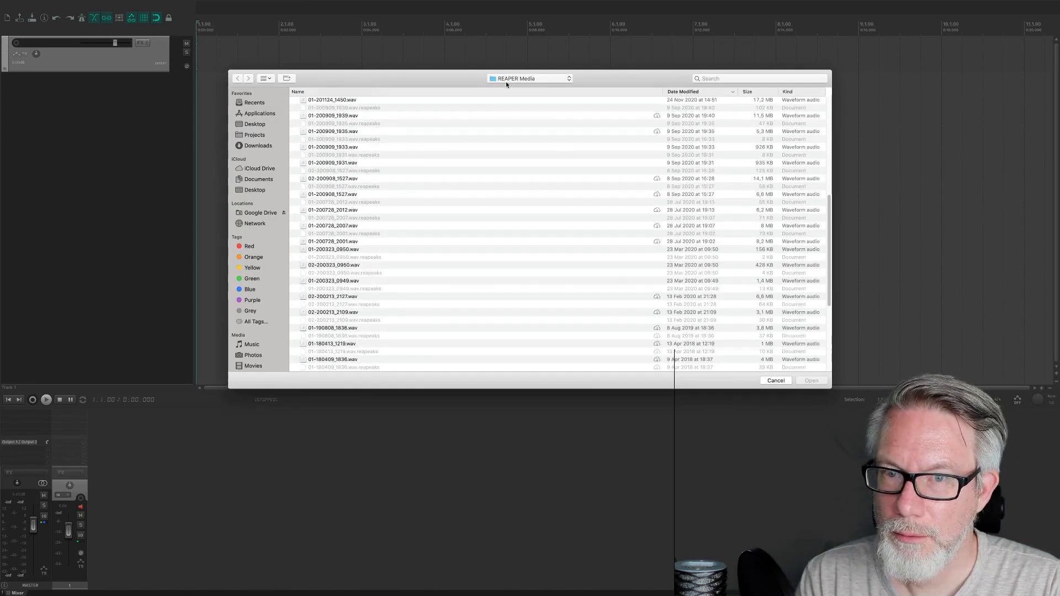
click(512, 79)
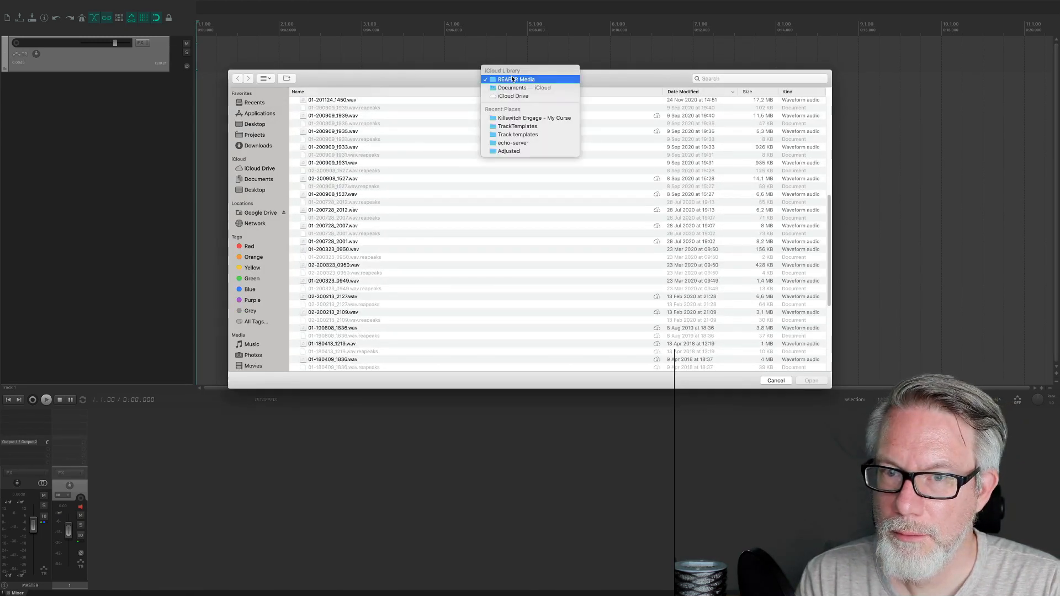
click(527, 118)
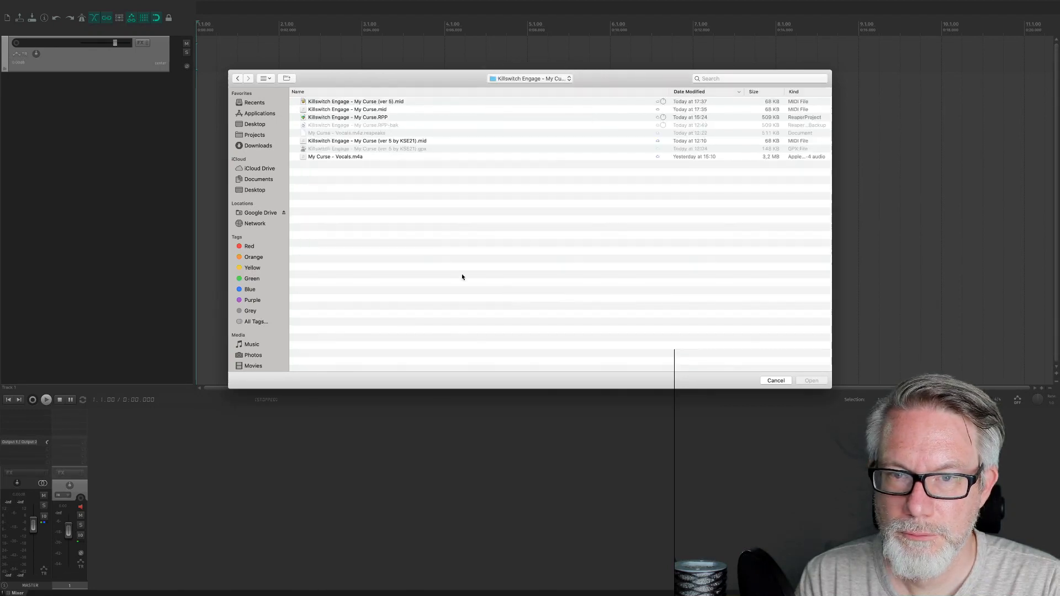
click(384, 102)
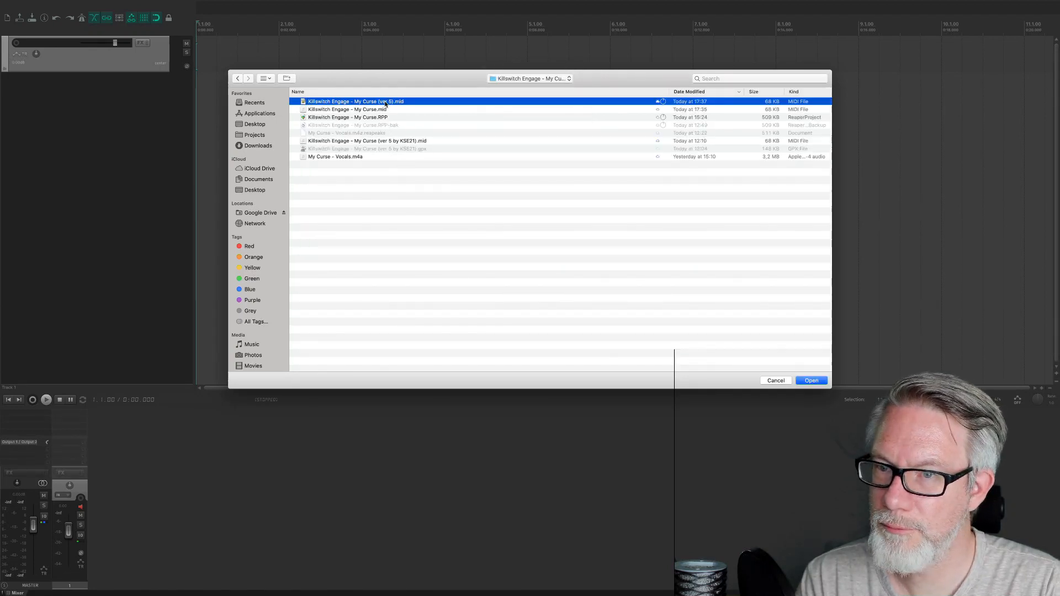
double_click(385, 102)
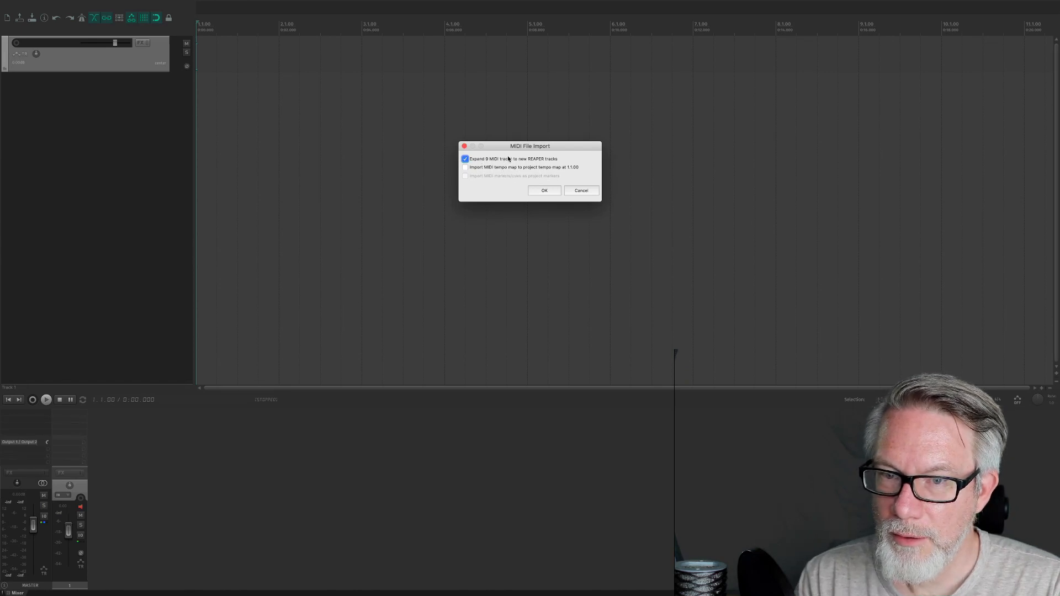
Step: Import the MIDI expanded to new REAPER tracks, adjusted to project tempo with that prompt disabled, as a multichannel item on a single track
click(545, 190)
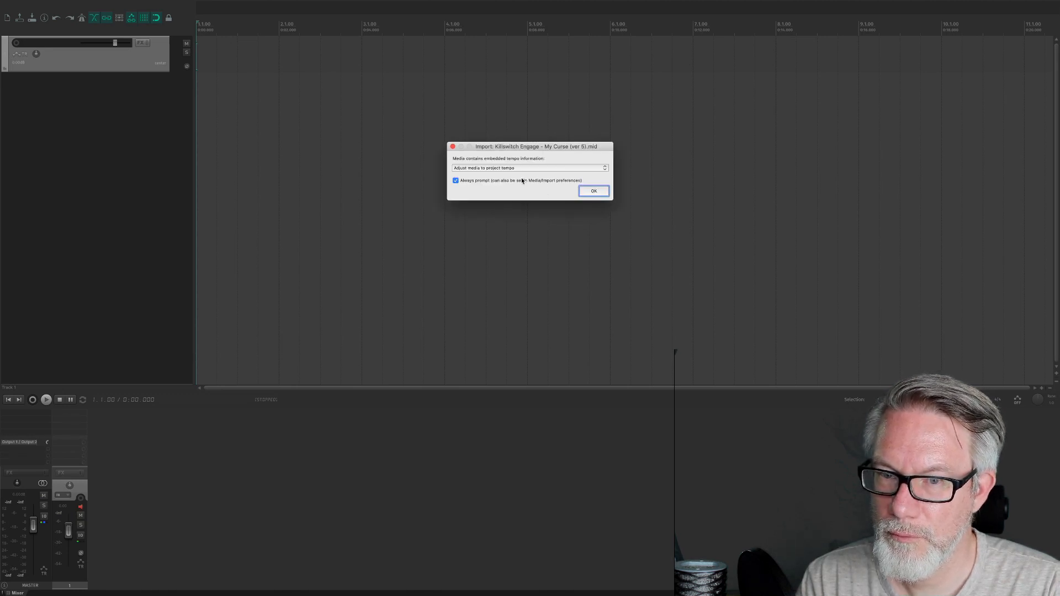
click(551, 180)
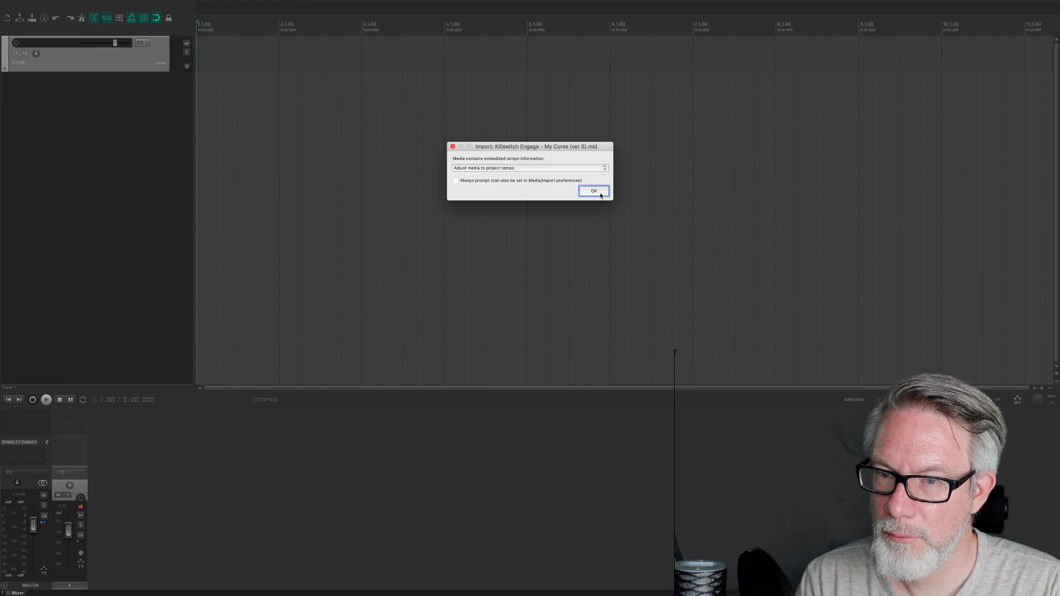
click(601, 193)
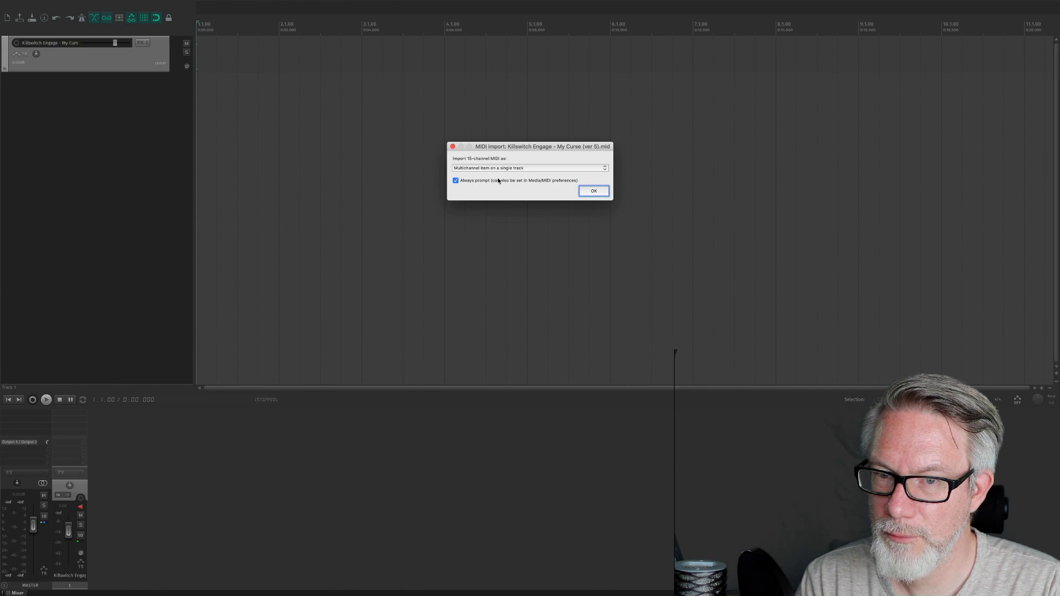
click(594, 191)
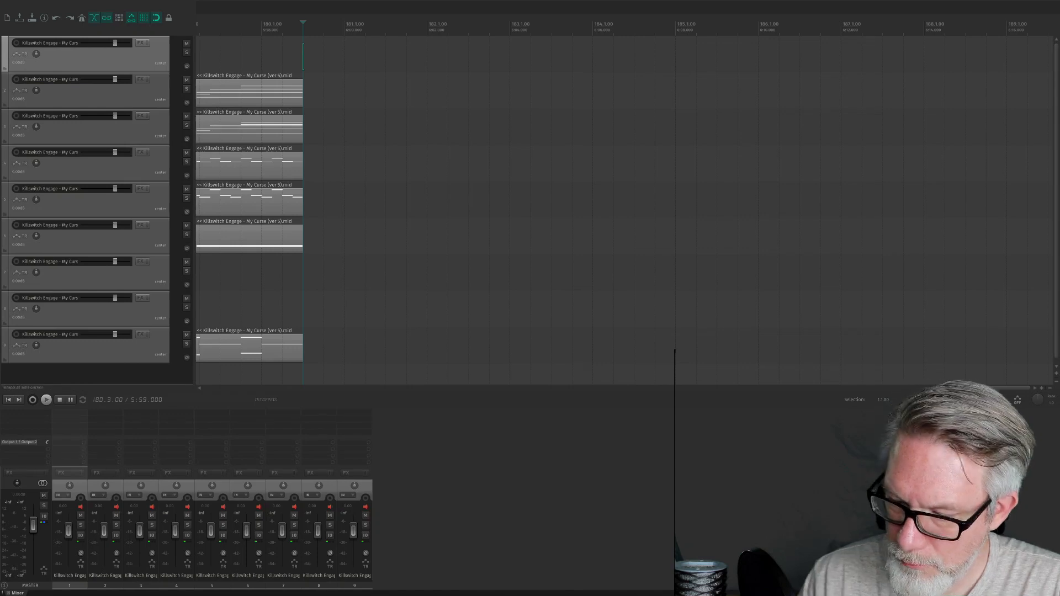
Step: Set the project tempo to 174 BPM and return to the start of the imported tracks
text(174)
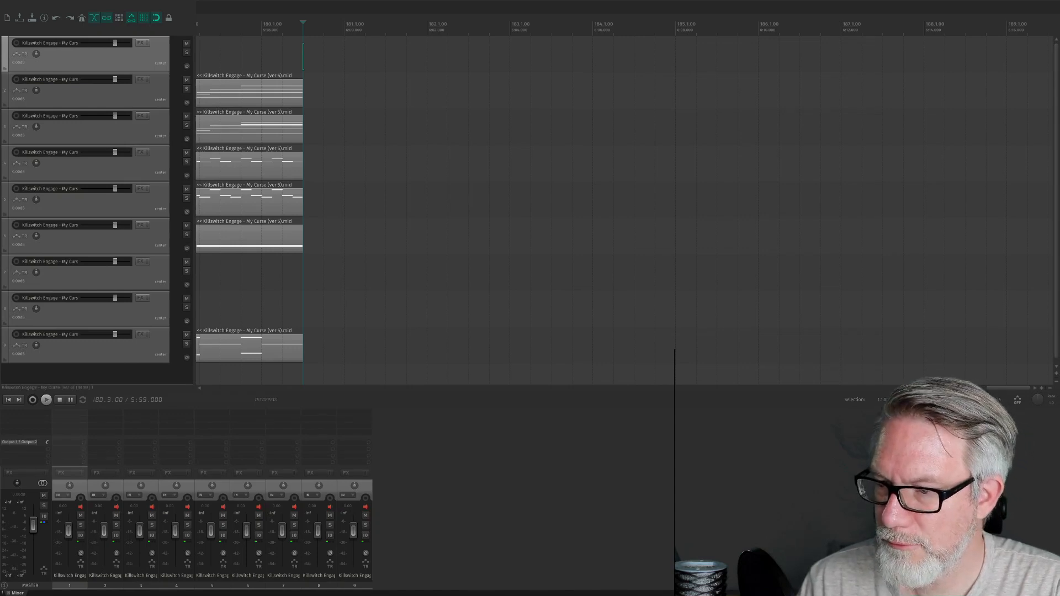
key(Return)
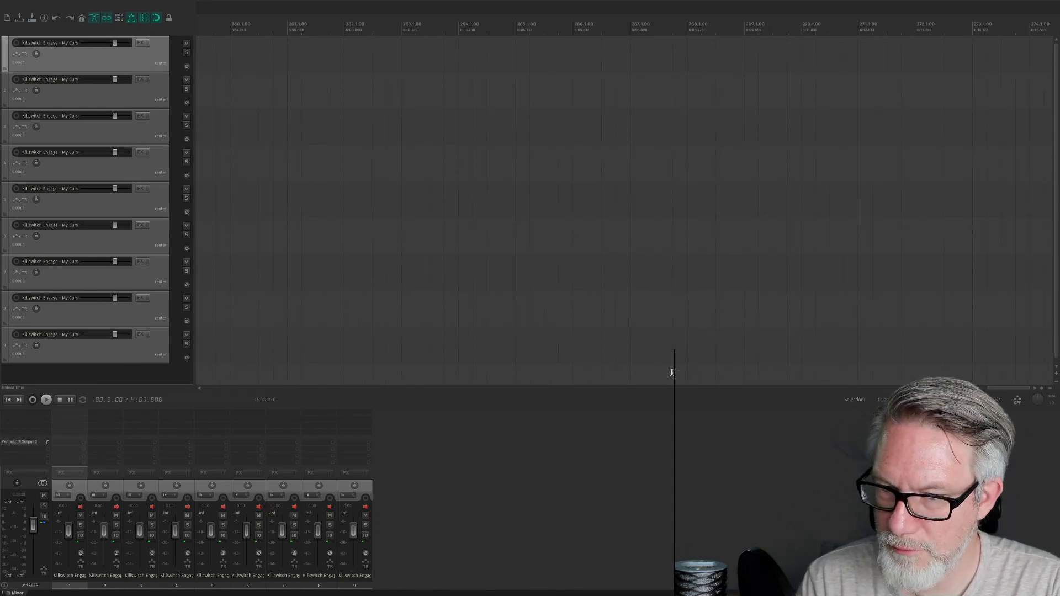
click(672, 388)
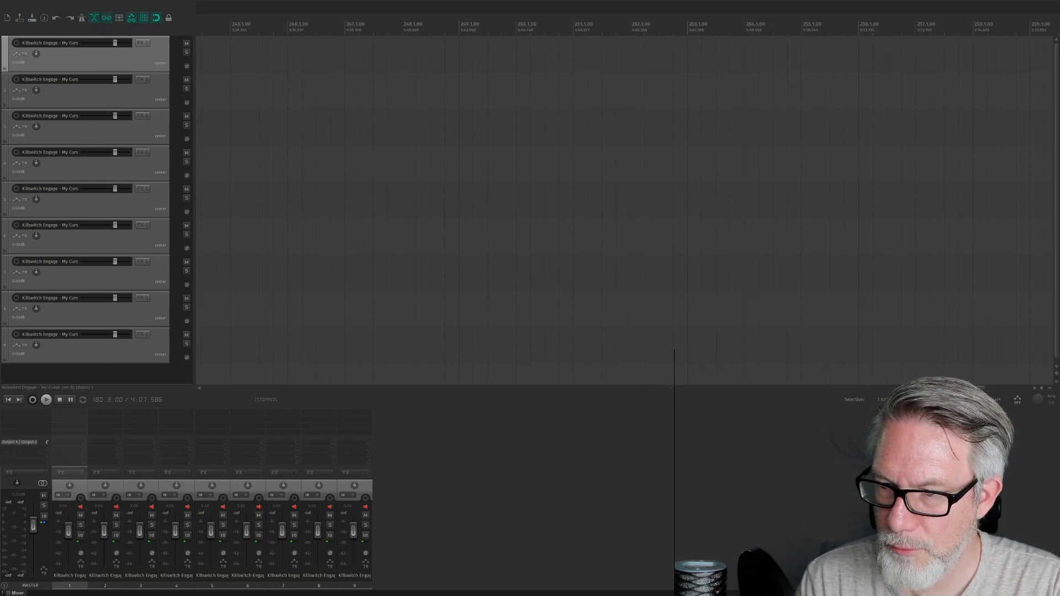
drag(672, 388, 221, 389)
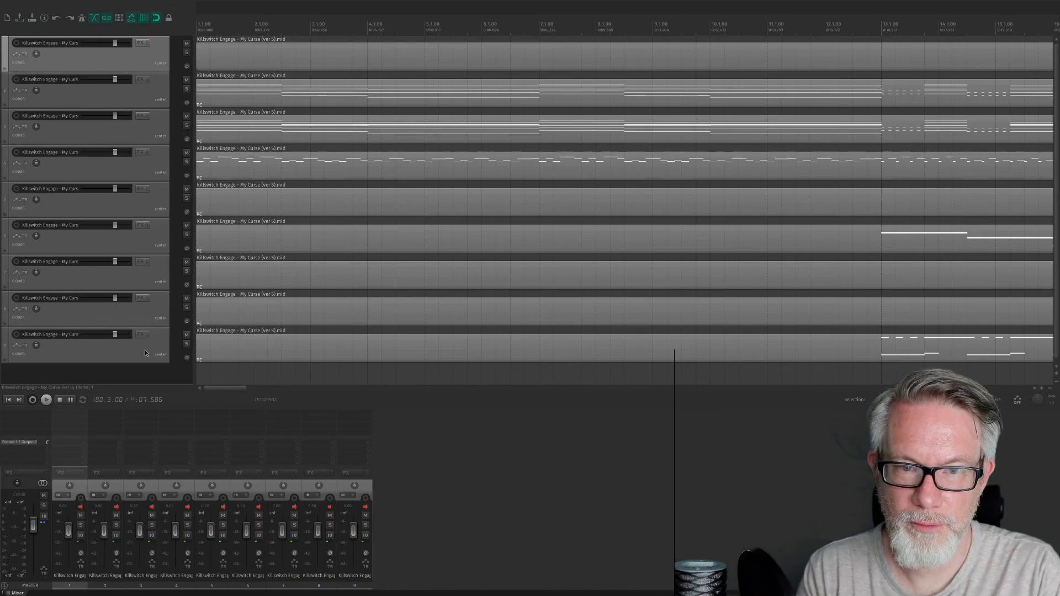
Step: Check the note items on the sixth and ninth tracks and delete the seventh and eighth tracks
click(921, 246)
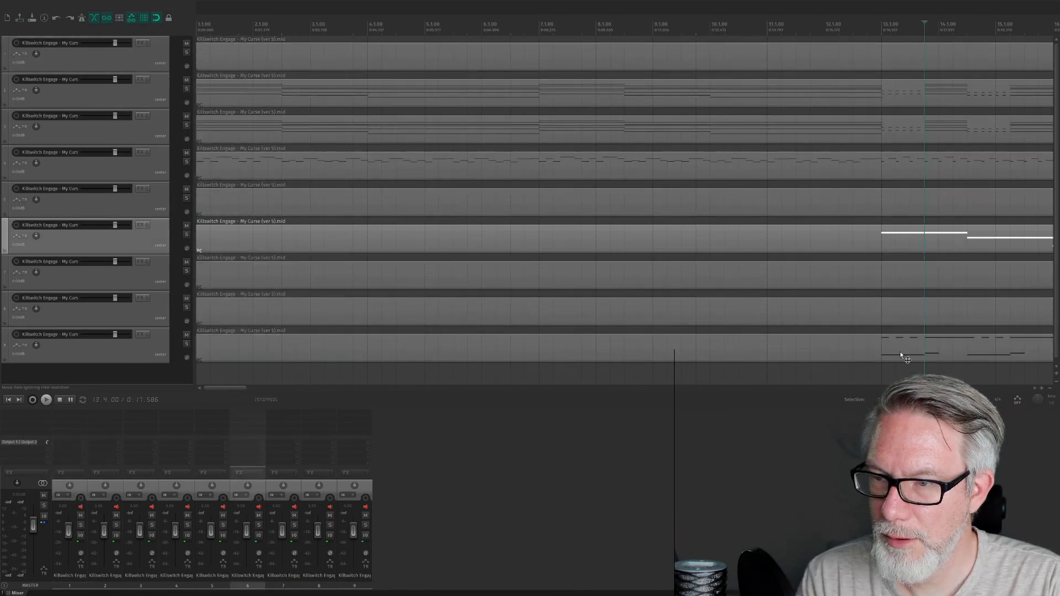
click(901, 354)
click(118, 283)
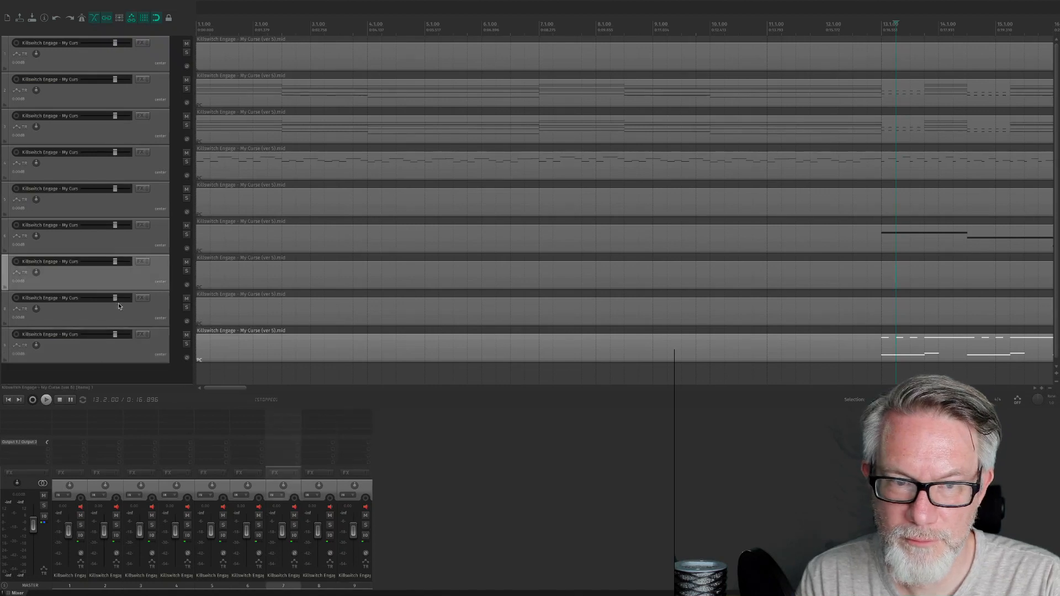
ctrl+click(118, 316)
key(Delete)
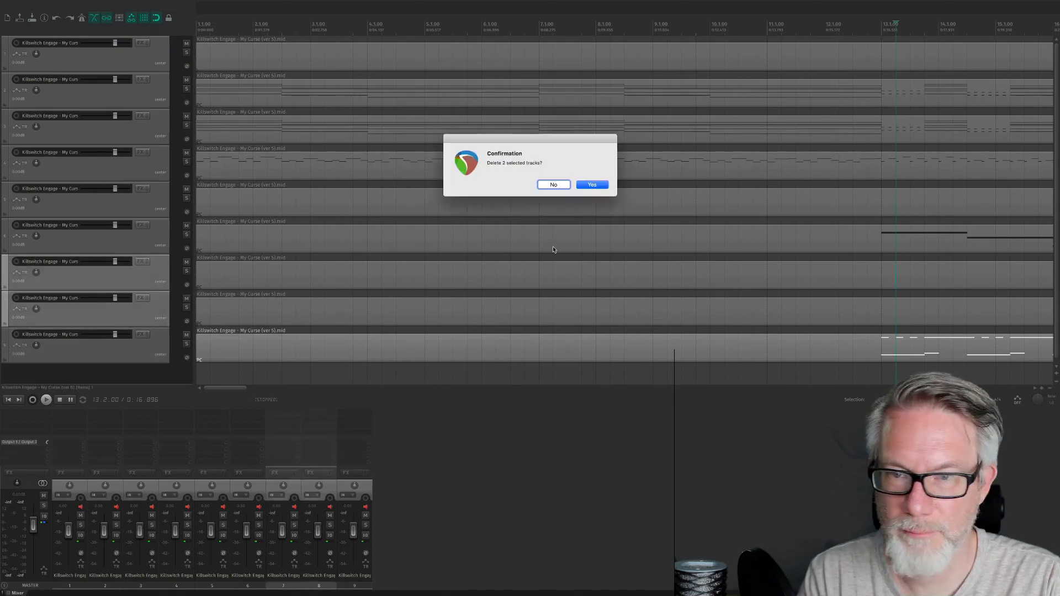
click(603, 187)
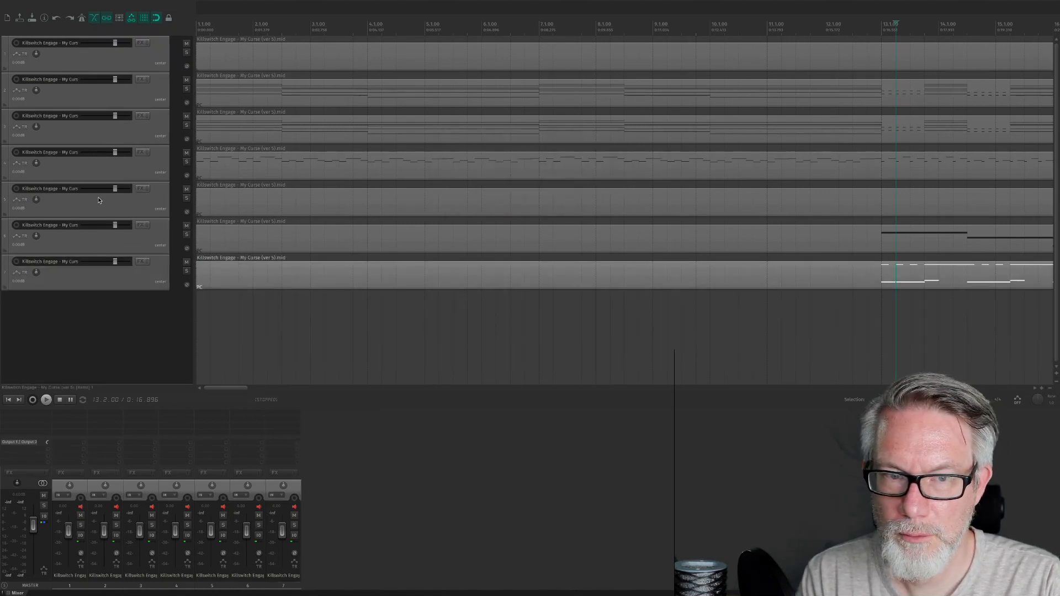
Step: Delete the first five tracks, keeping only the bass and drum tracks
click(126, 185)
shift+click(143, 68)
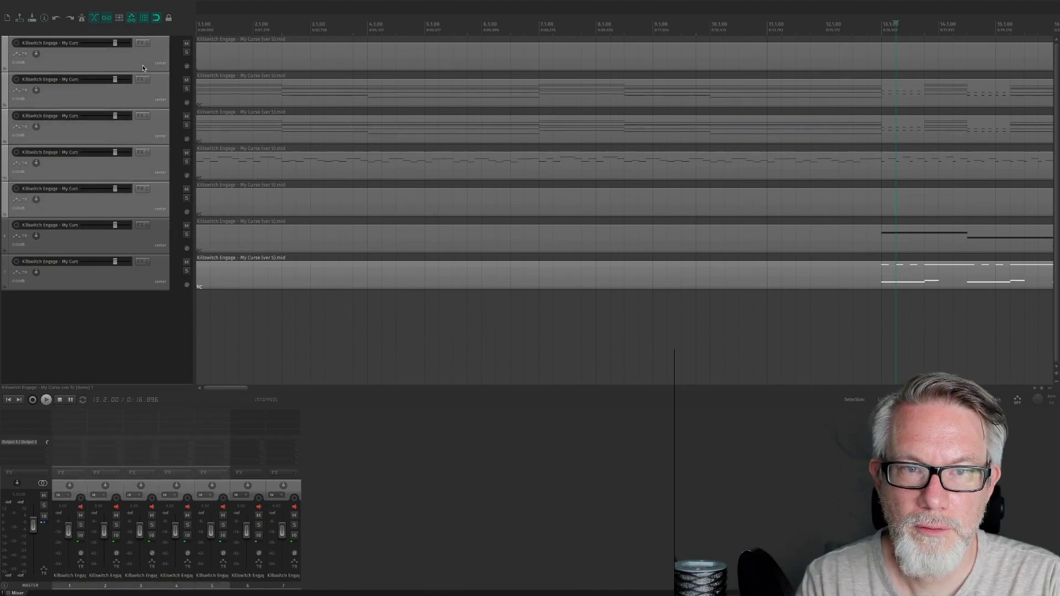
key(Delete)
key(Return)
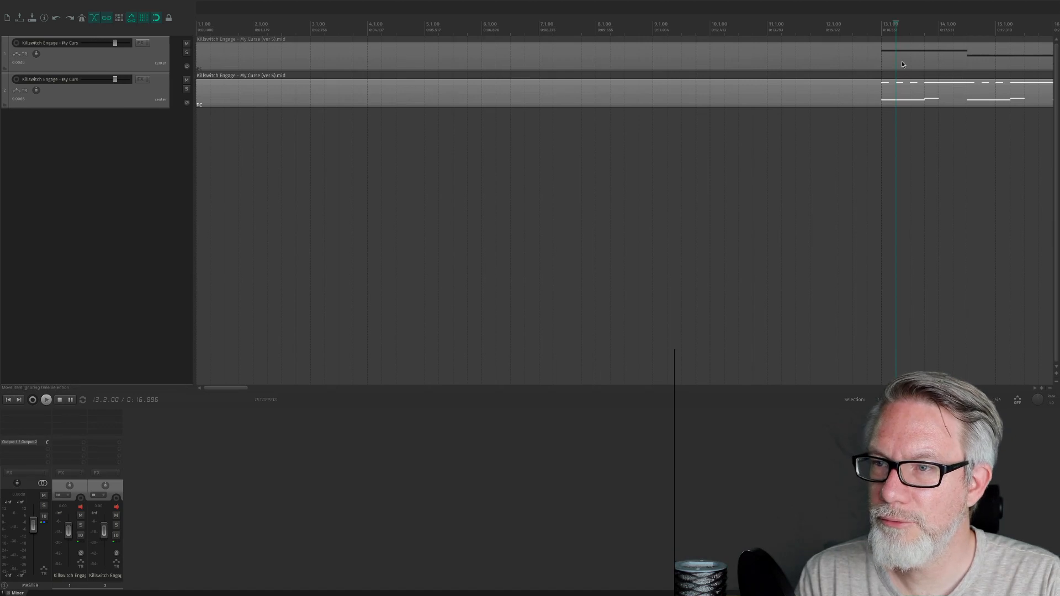
Step: Play the project briefly from the edit cursor in bar 13 with more of the song in view
scroll(902, 60, down, 5)
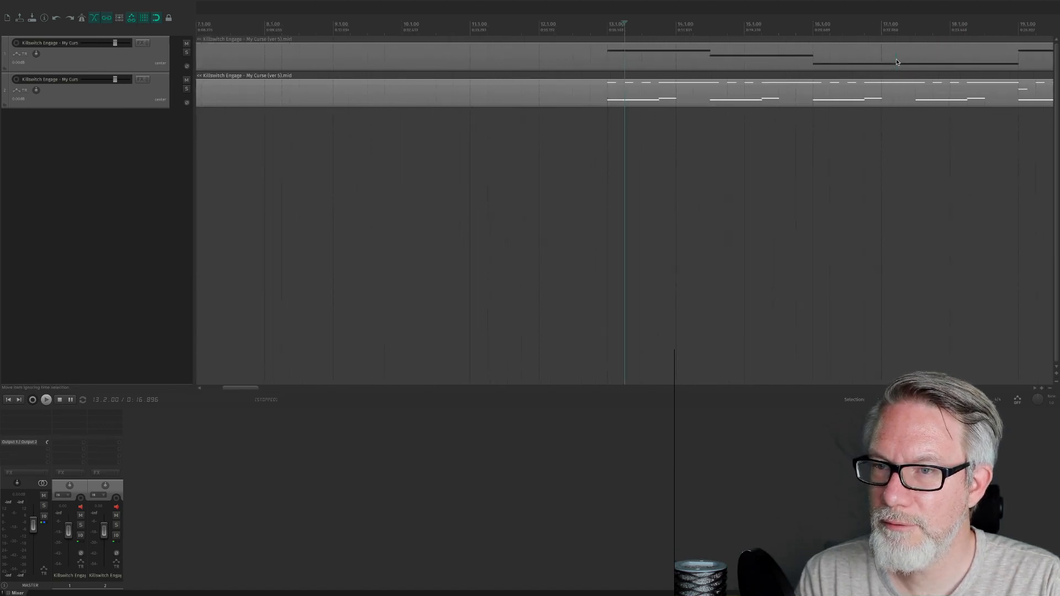
scroll(897, 62, down, 1)
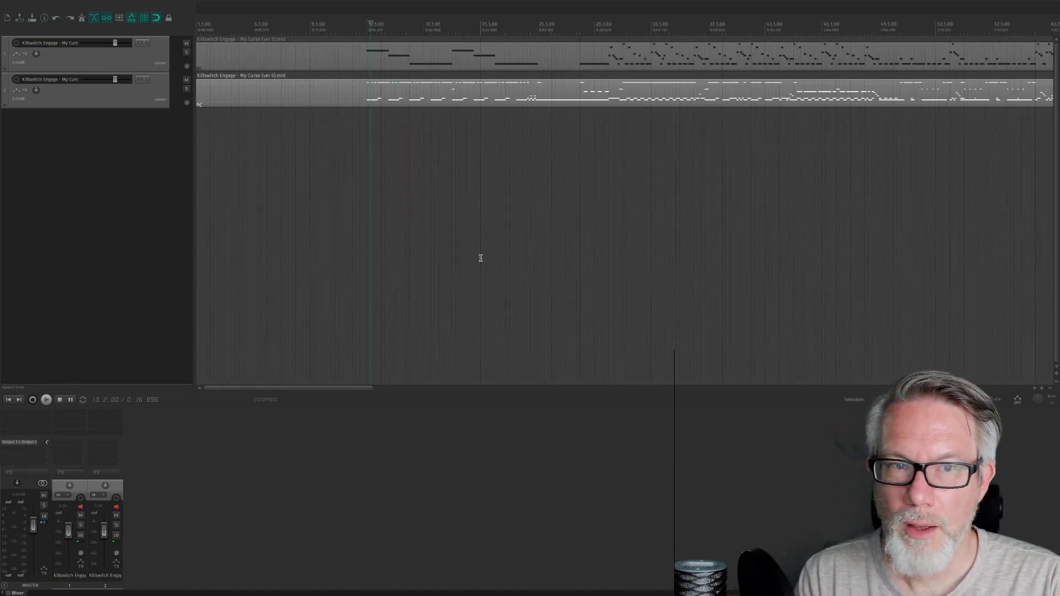
key(space)
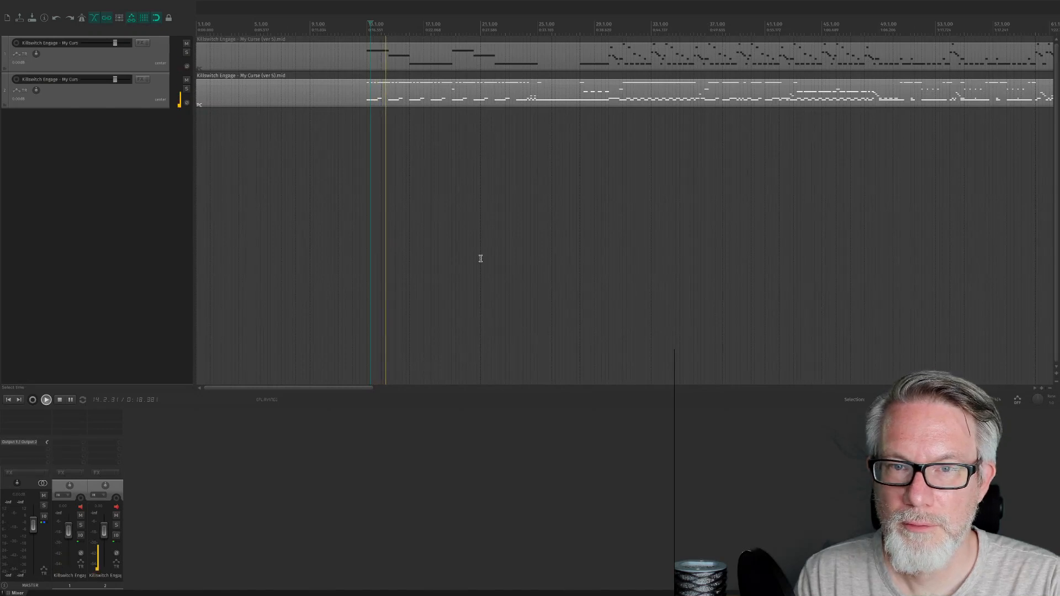
key(space)
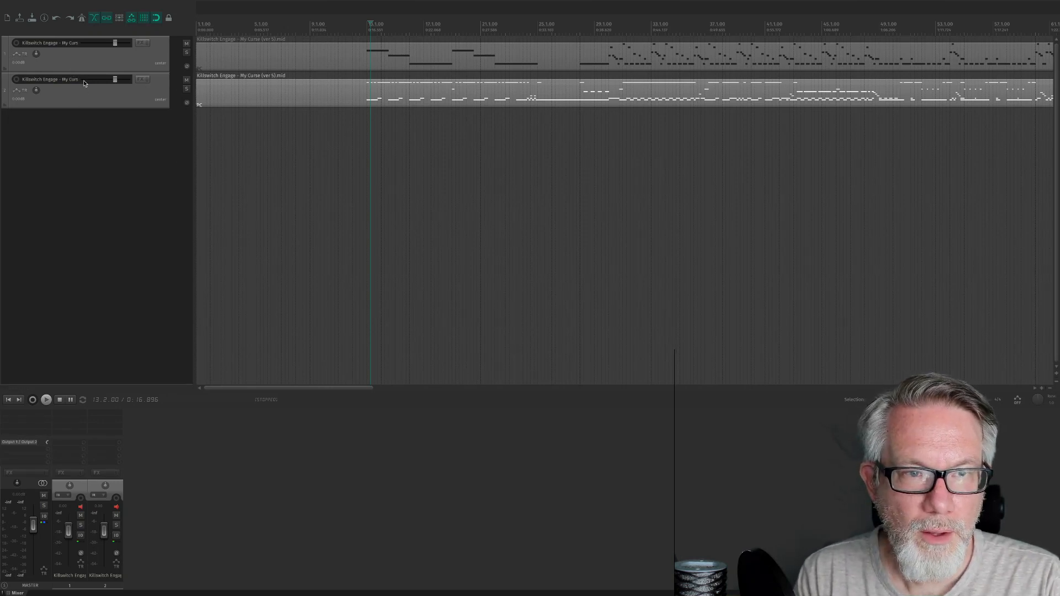
Step: Rename the second track as Drums
double_click(59, 81)
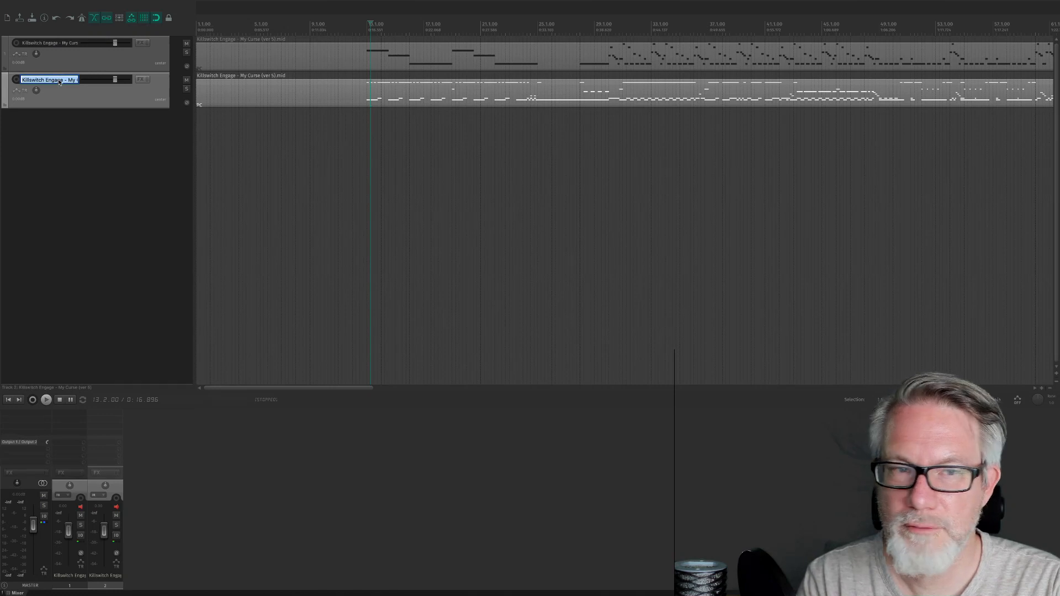
text(Drums)
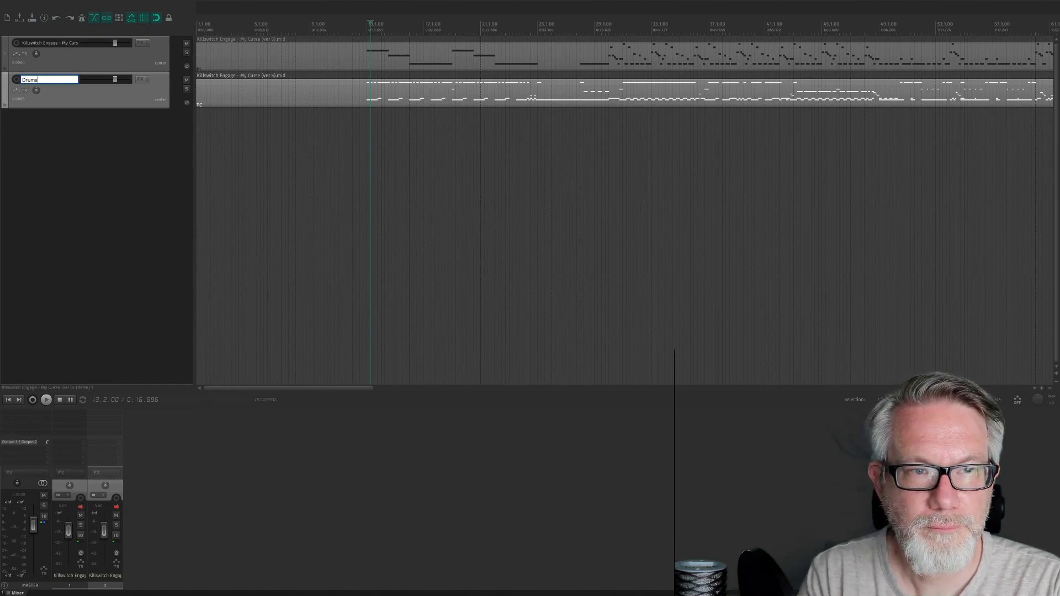
key(Return)
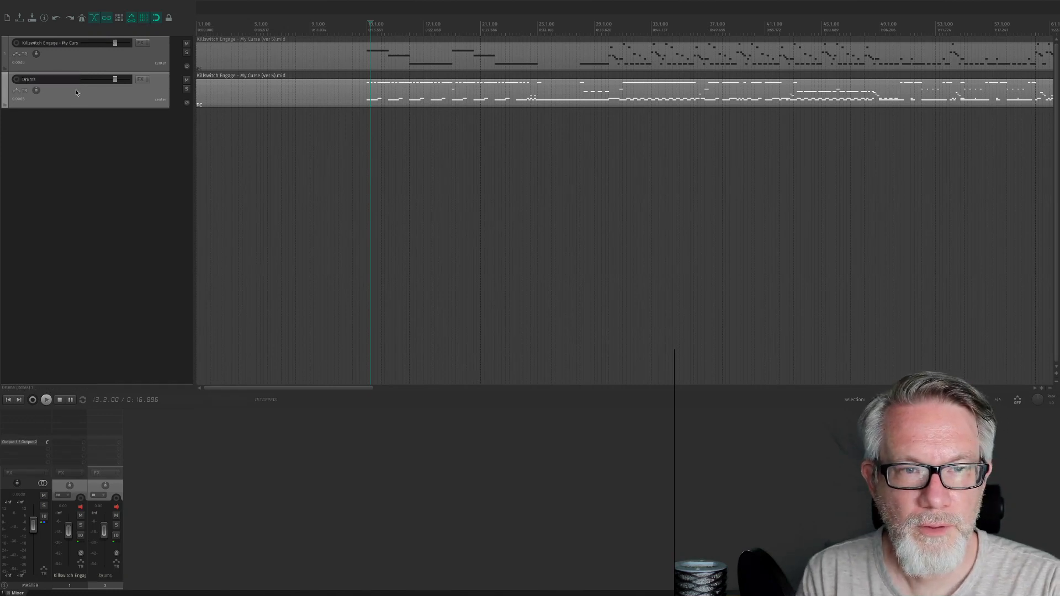
Step: Add the VSTi Superior Drummer 2 (Toontrack) (32 out) instrument to the Drums track and close its FX window
click(141, 79)
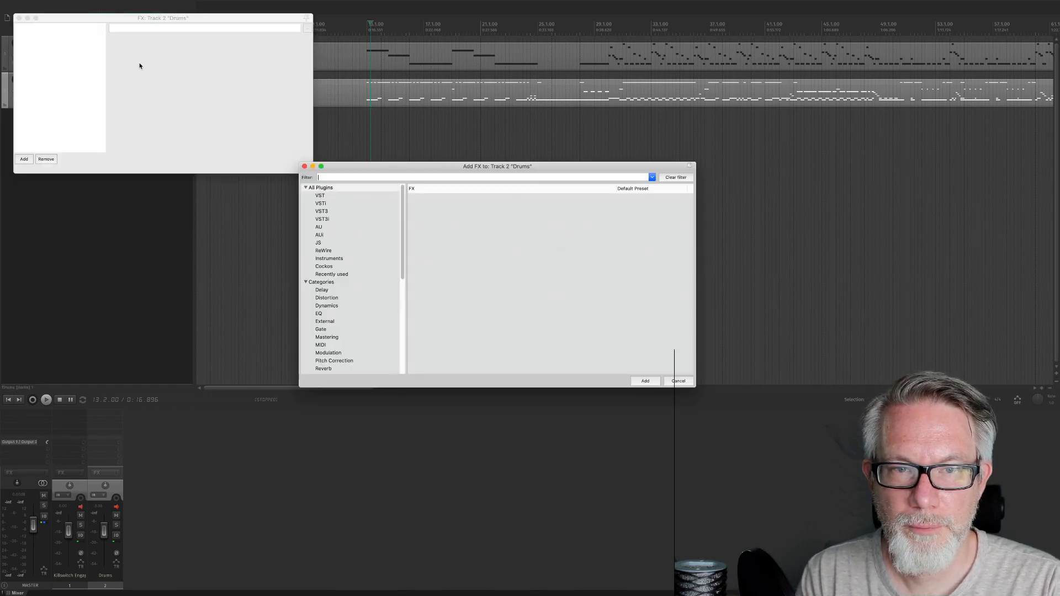
text(super)
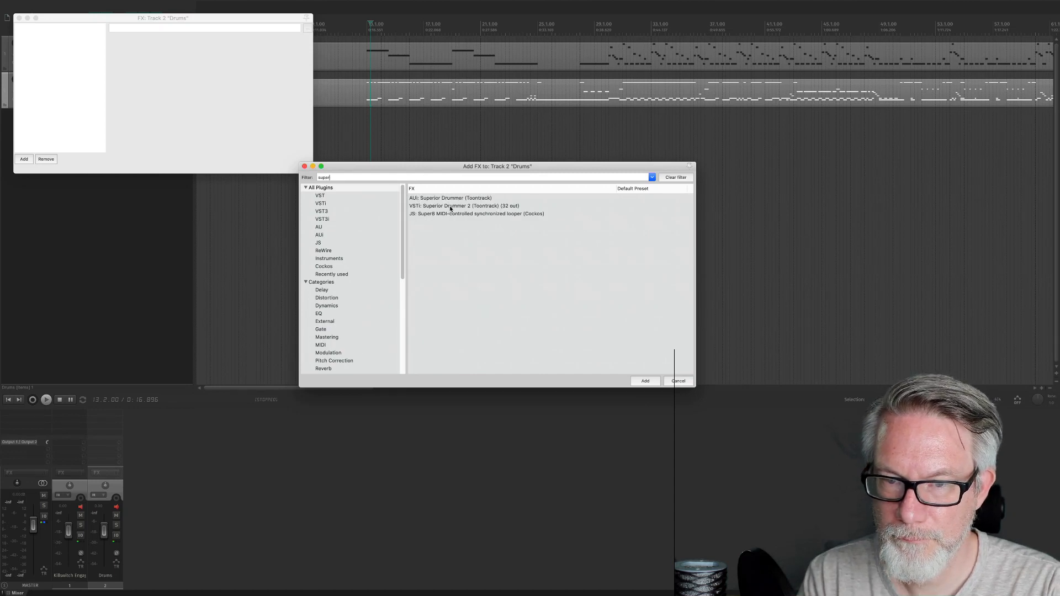
click(450, 207)
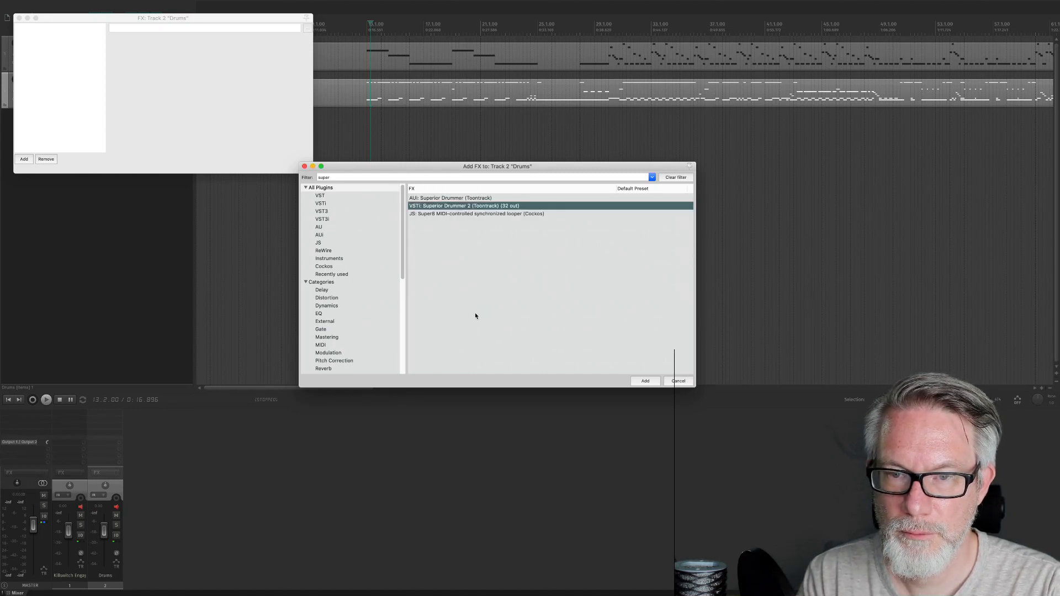
key(Return)
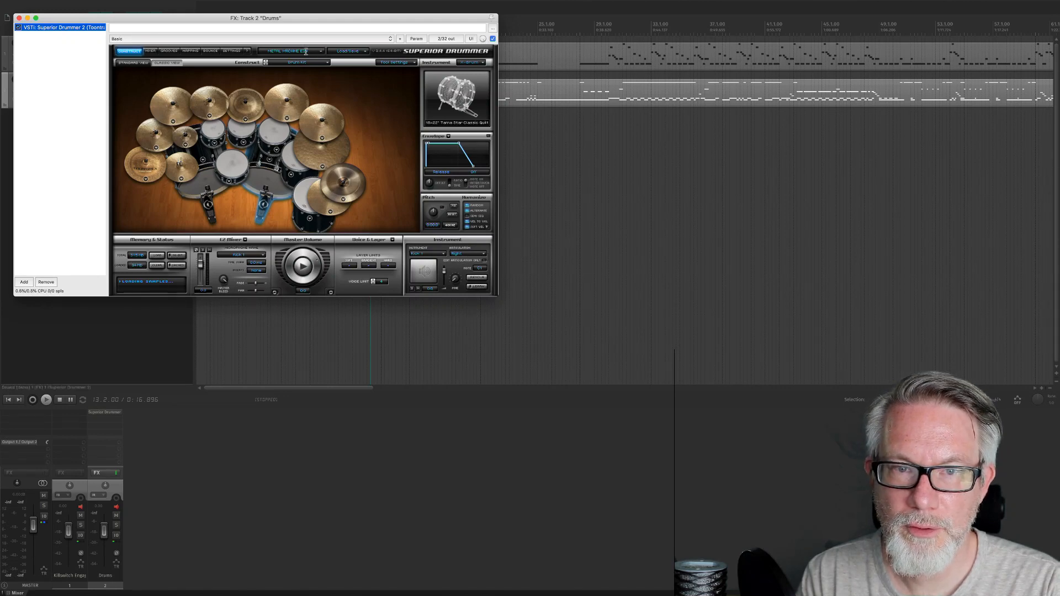
drag(207, 17, 482, 247)
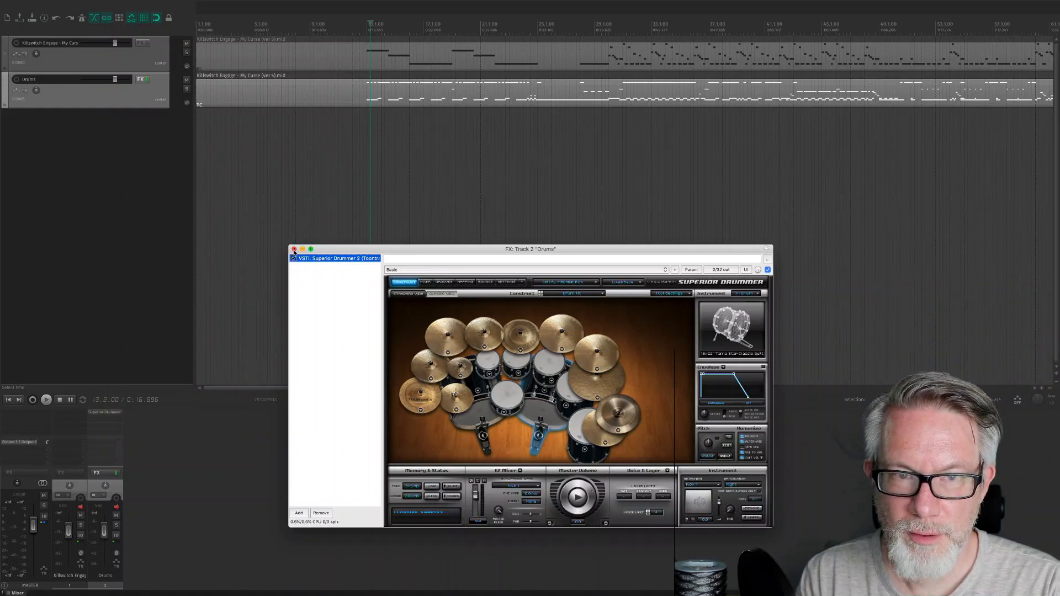
click(295, 250)
Step: Play back the drum part through Superior Drummer and mute the Drums track
key(space)
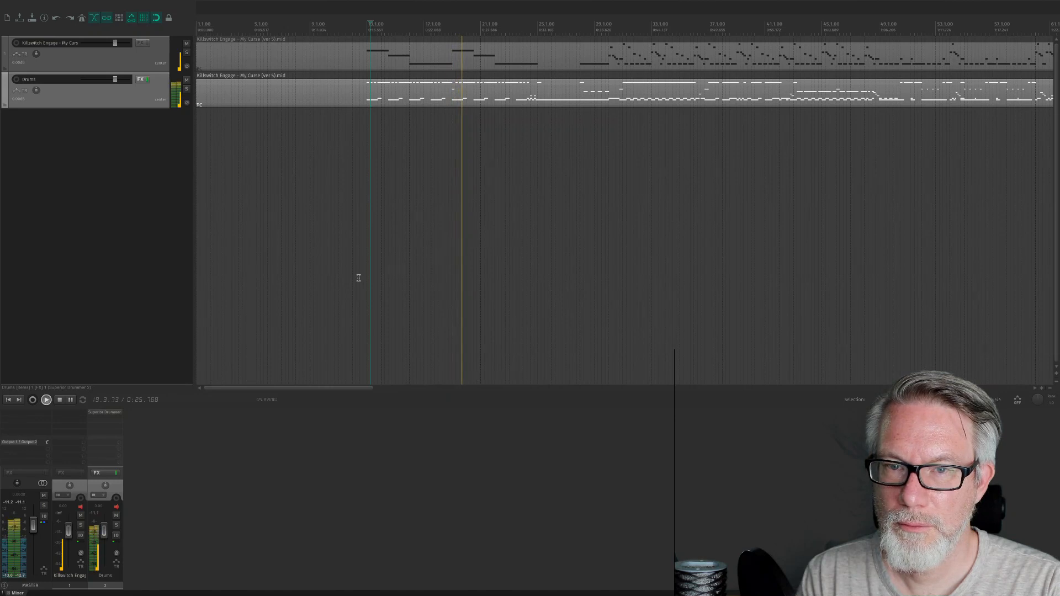
key(space)
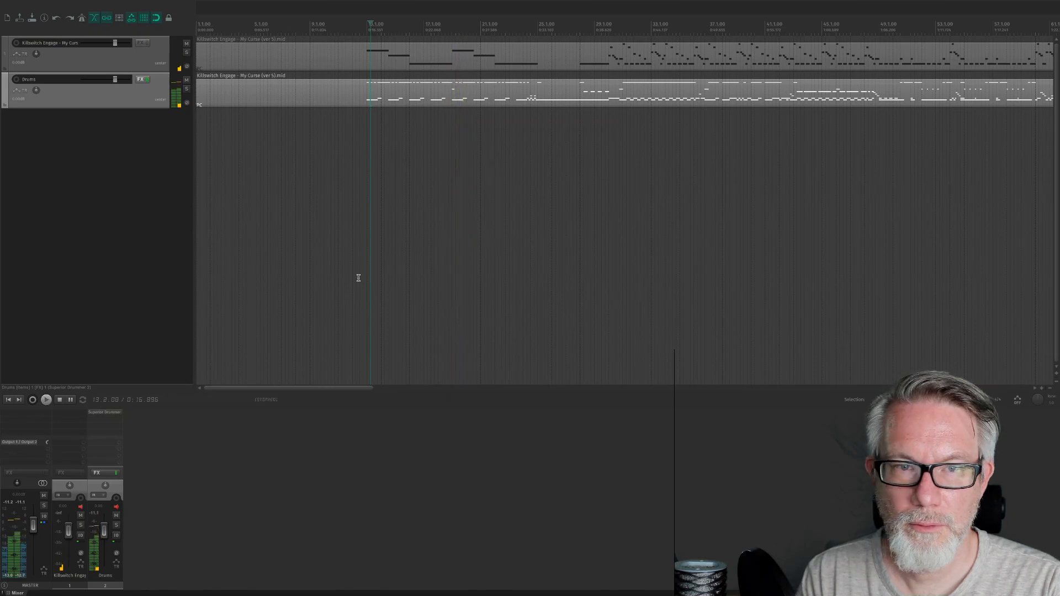
click(186, 80)
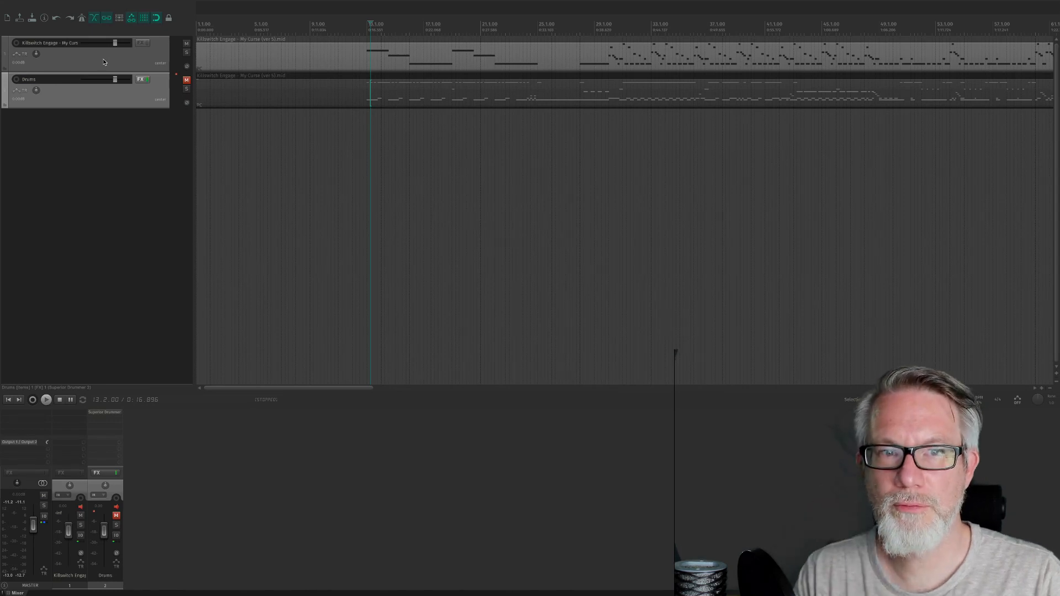
Step: Insert the MetalBass track template below the Drums track and move the bass MIDI item from the first track to Bass DI
right_click(107, 127)
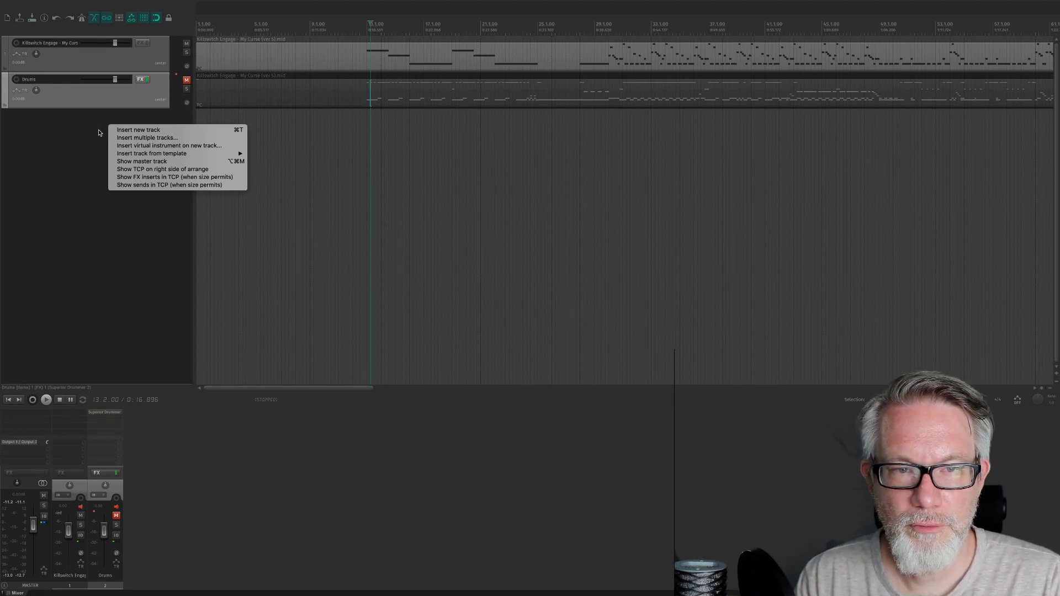
mouse_move(160, 154)
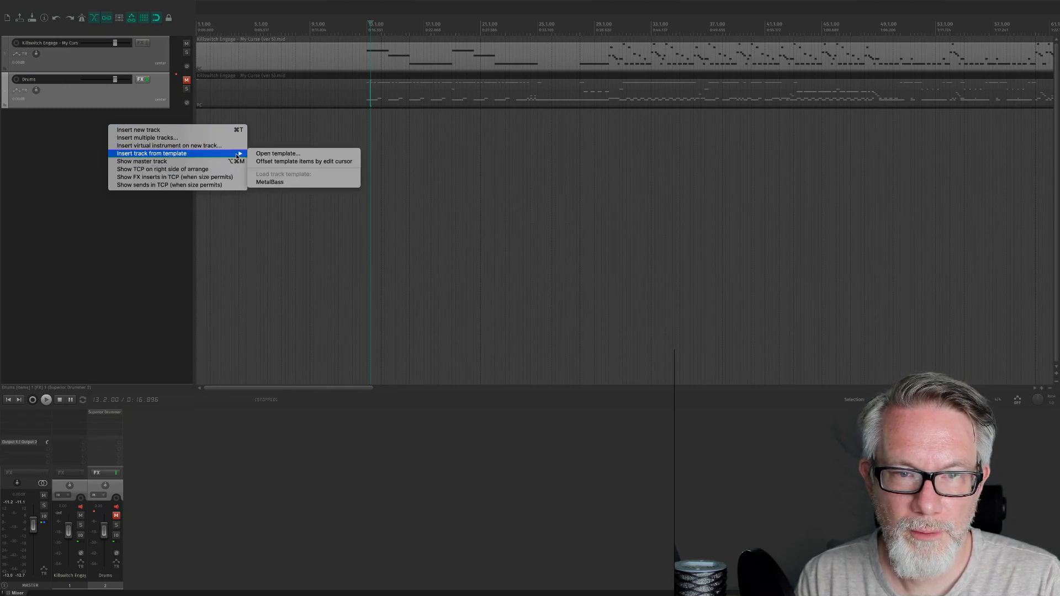
click(277, 183)
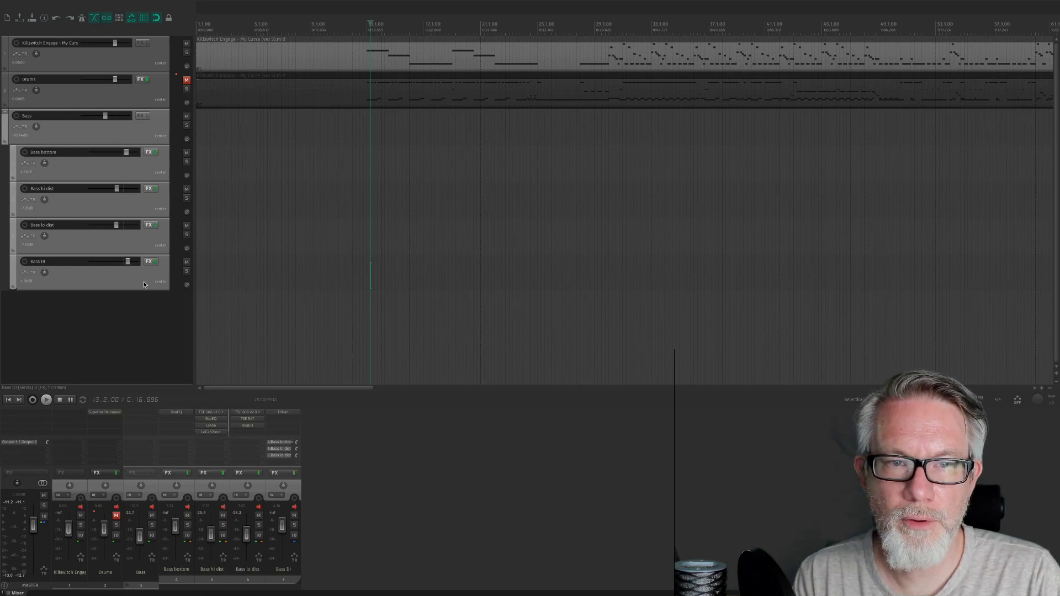
drag(280, 59, 260, 267)
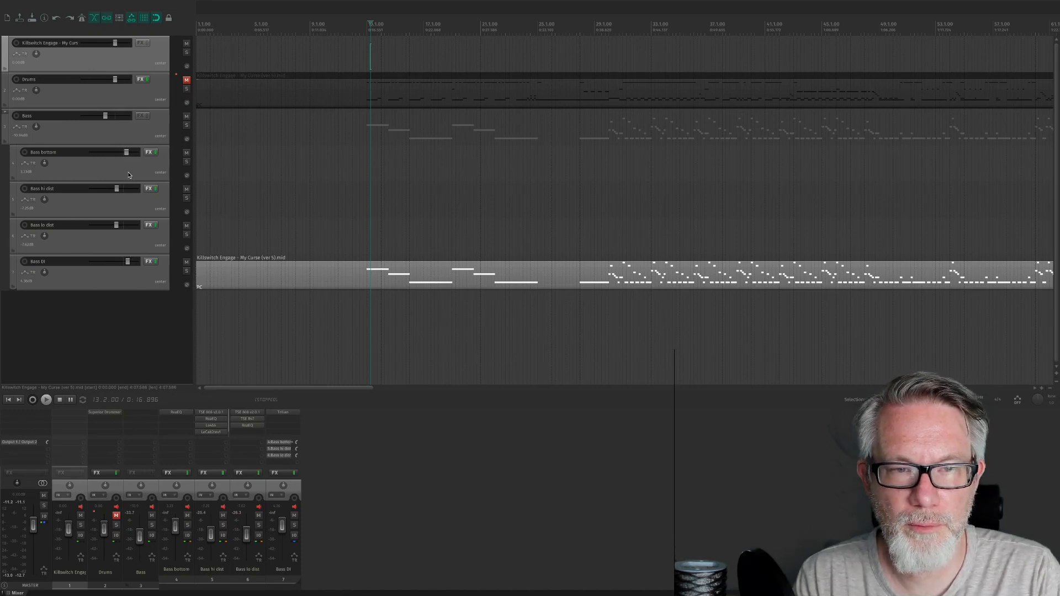
Step: Inspect the ReaEQ settings on the Bass bottom track and close its FX window
click(149, 153)
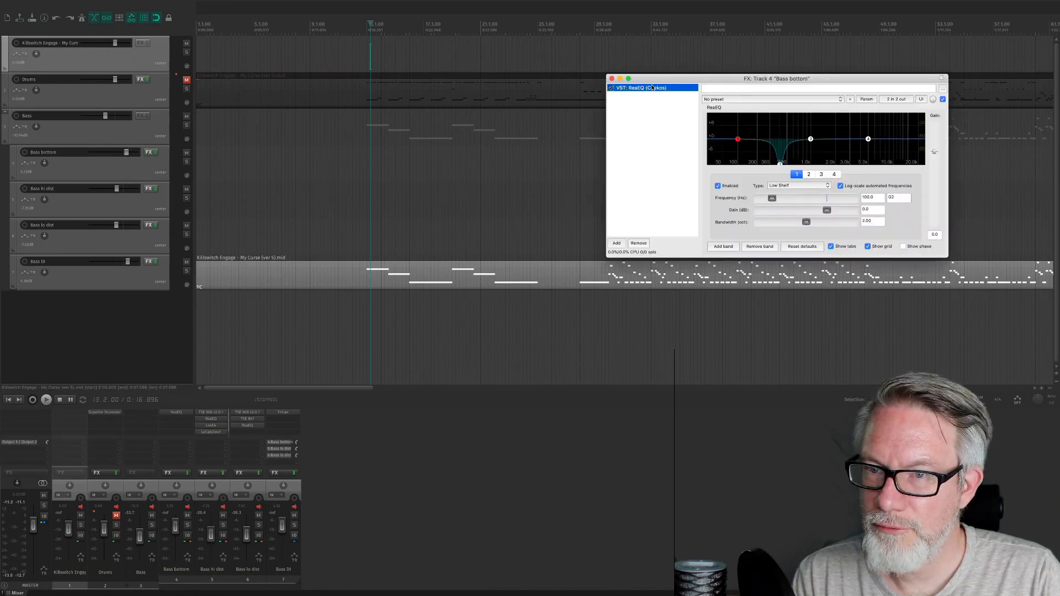
drag(655, 74, 531, 110)
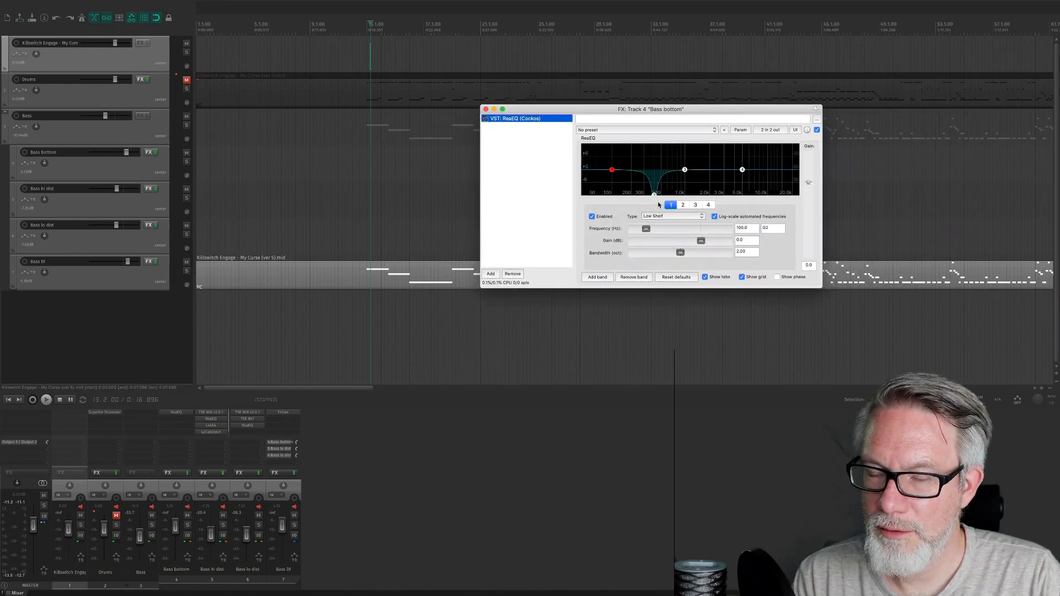
click(487, 110)
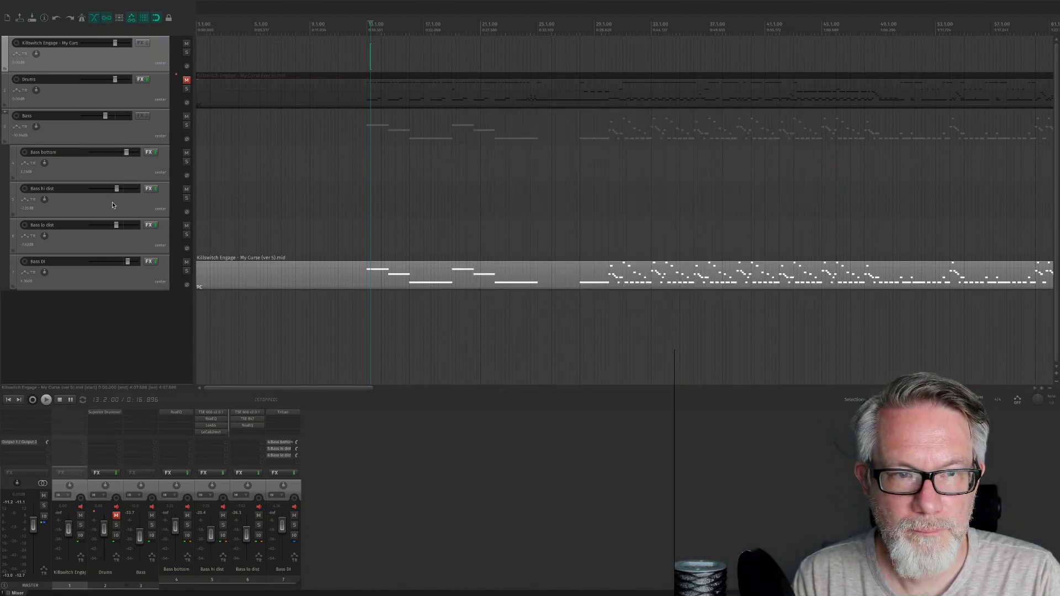
Step: Examine the TSE 808, TSE R47 and ReaEQ effects on the Bass lo dist track and close its FX window
click(149, 225)
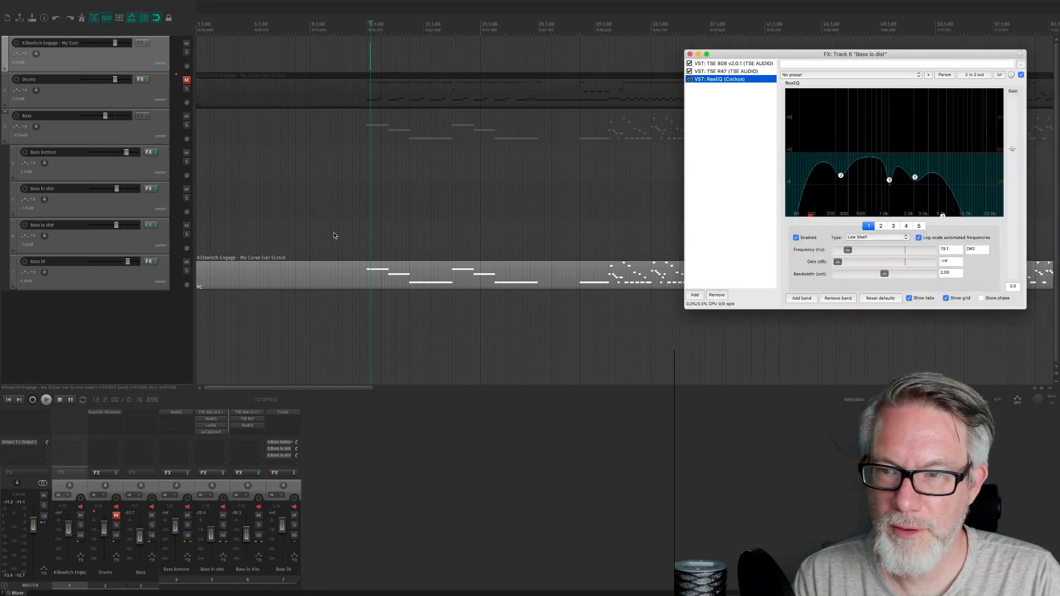
click(729, 63)
click(730, 72)
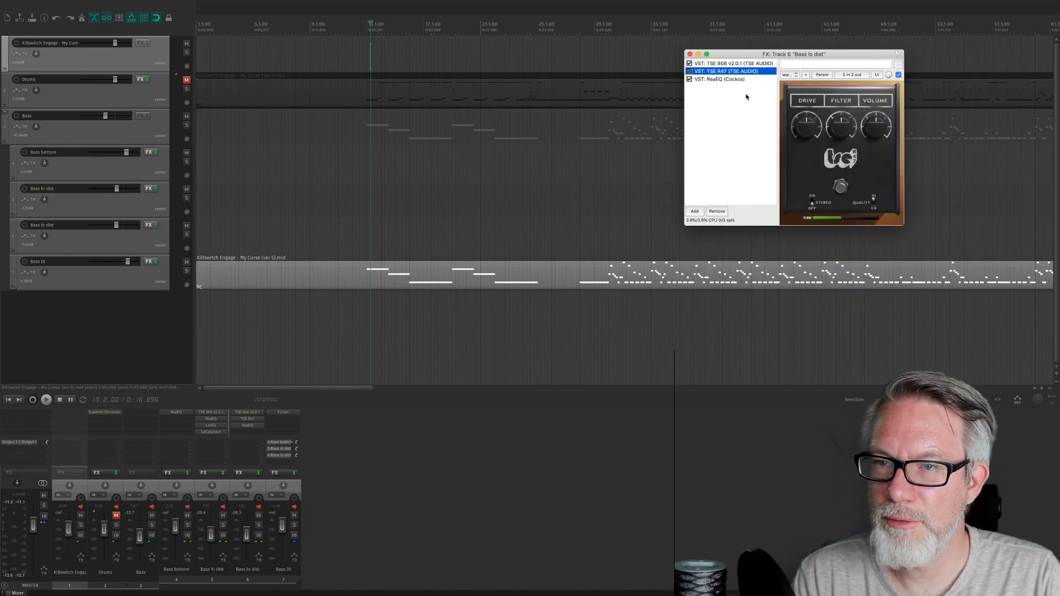
click(711, 79)
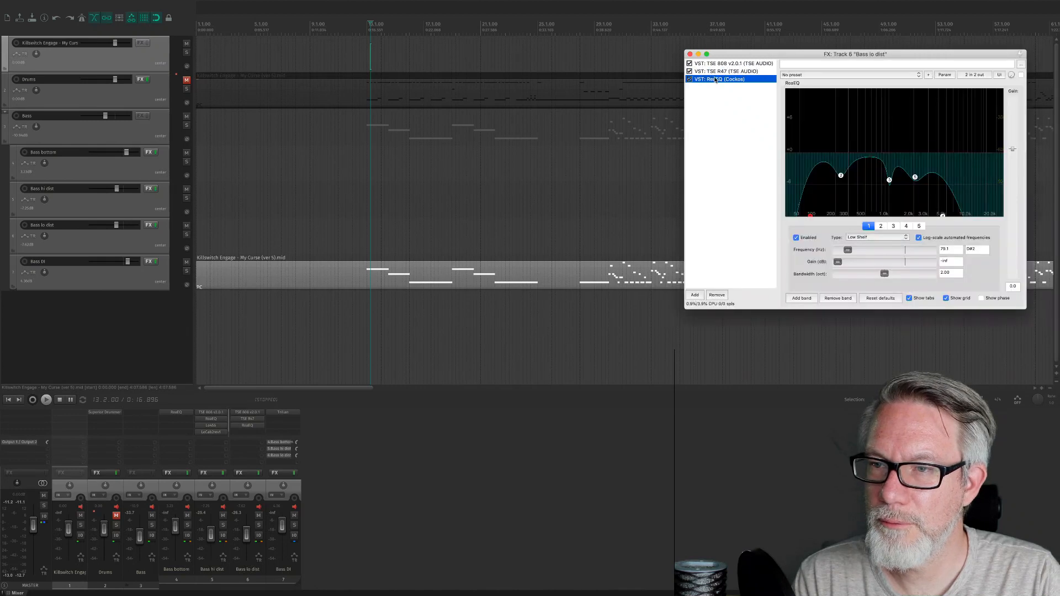
click(689, 54)
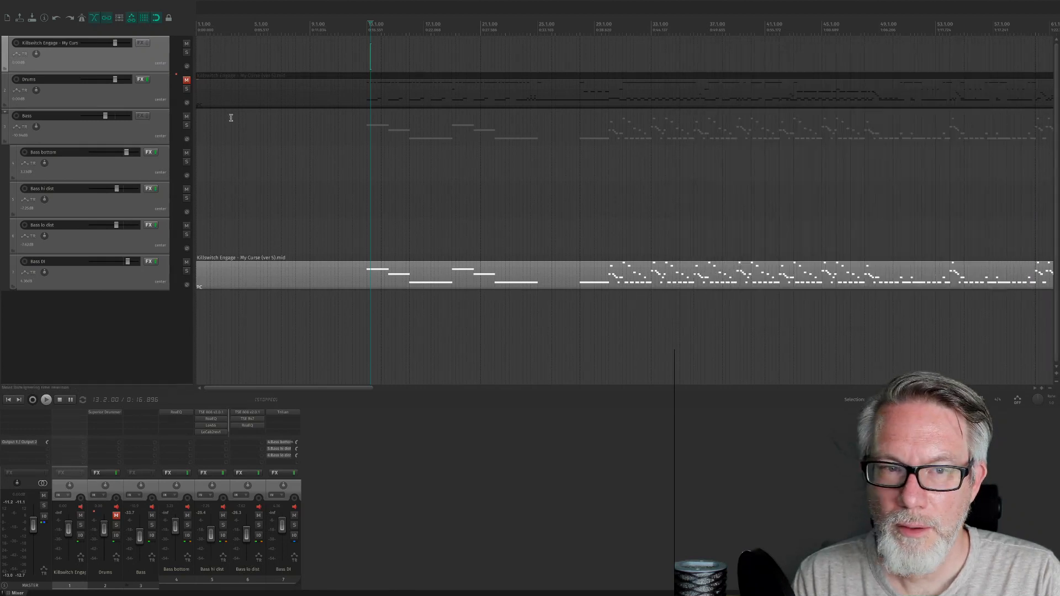
Step: Examine the TSE 808 and Le456 effects on the Bass hi dist track and close its FX window
click(149, 189)
click(619, 314)
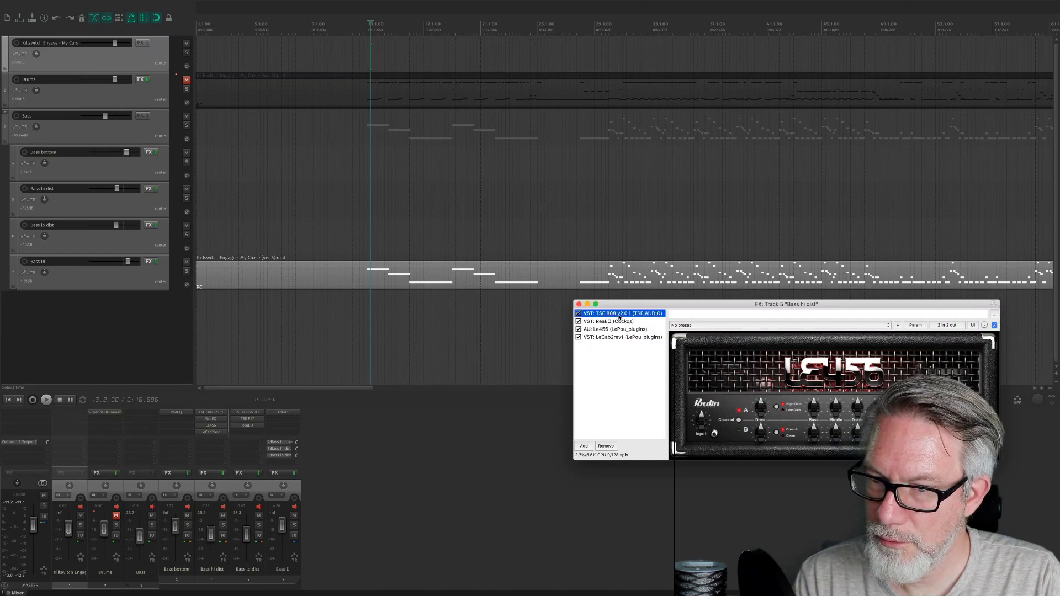
click(622, 330)
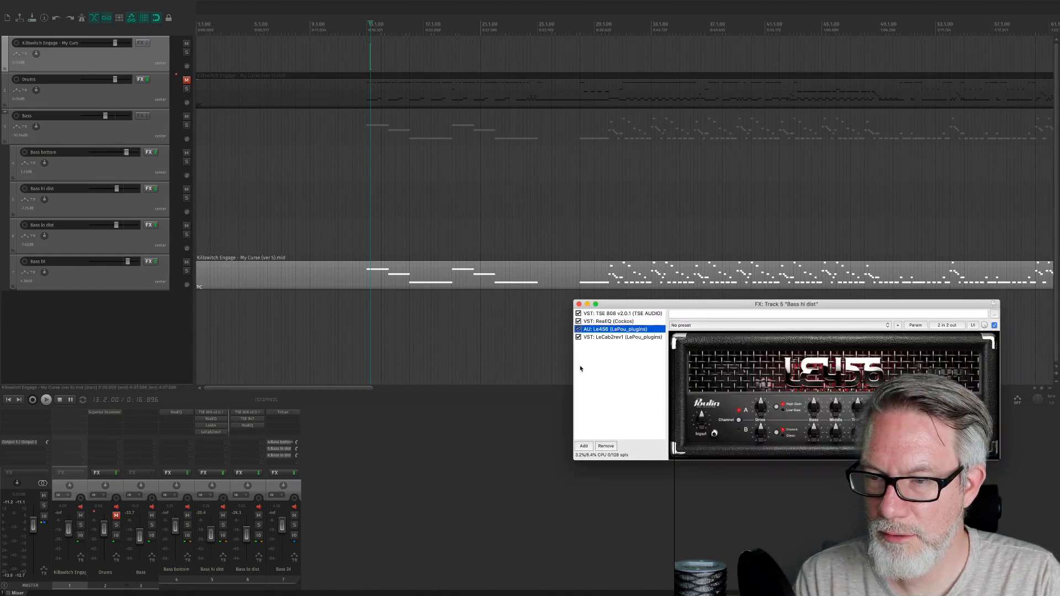
click(579, 304)
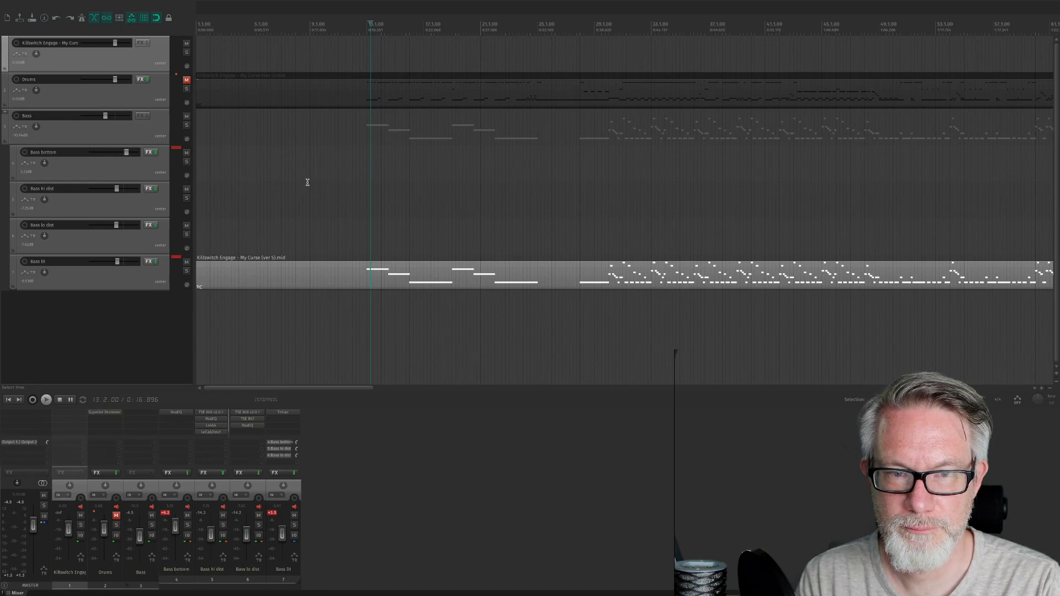
Step: Play back the bass part with the drums muted, first from the current edit cursor and again from bar 29
key(space)
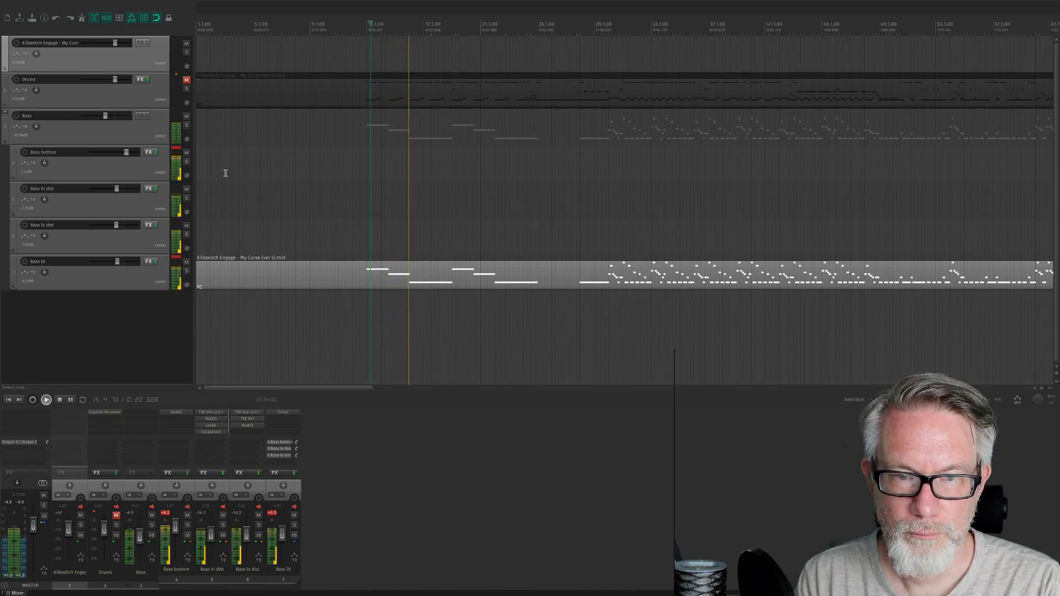
key(space)
click(594, 27)
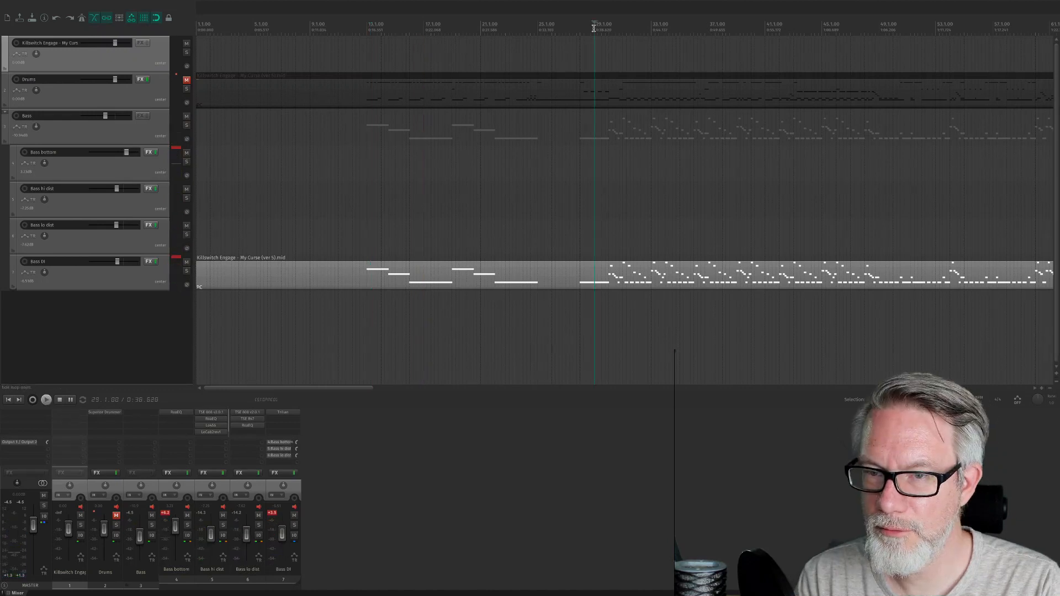
key(space)
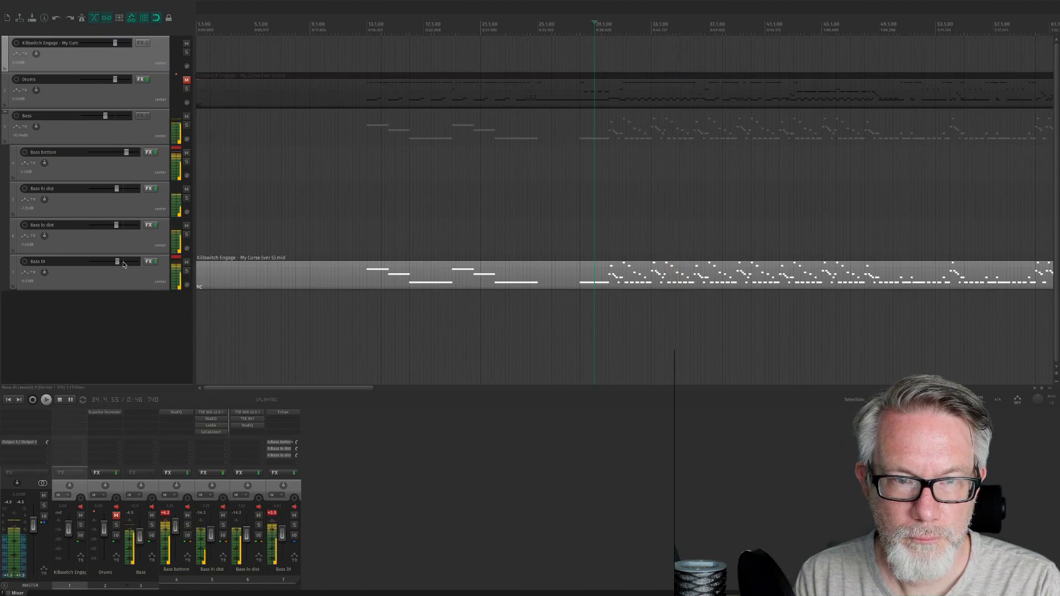
key(space)
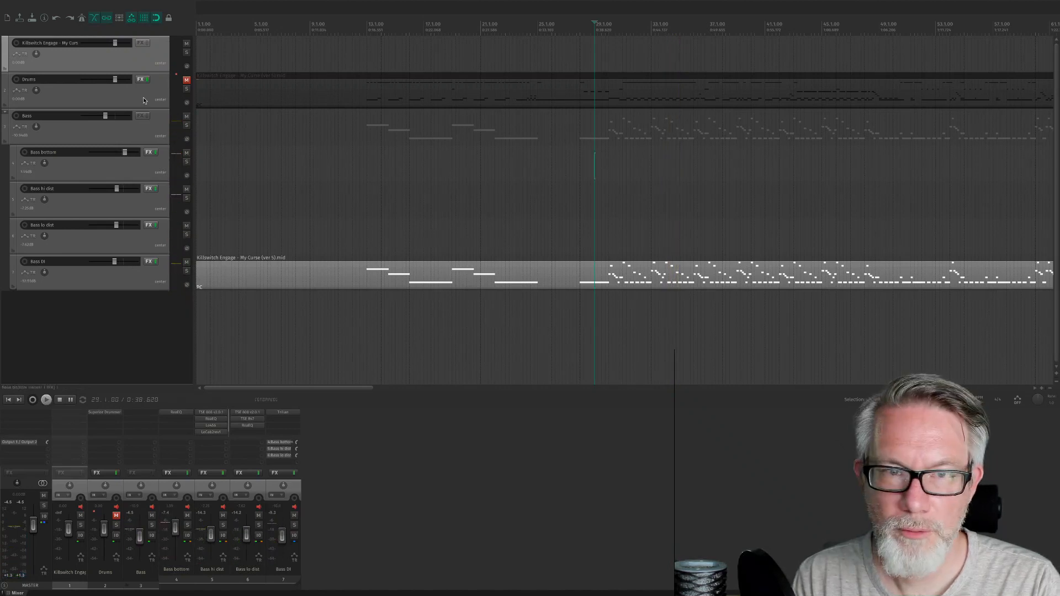
Step: Unmute the Drums track and play back the drums and bass together from bar 30
click(187, 81)
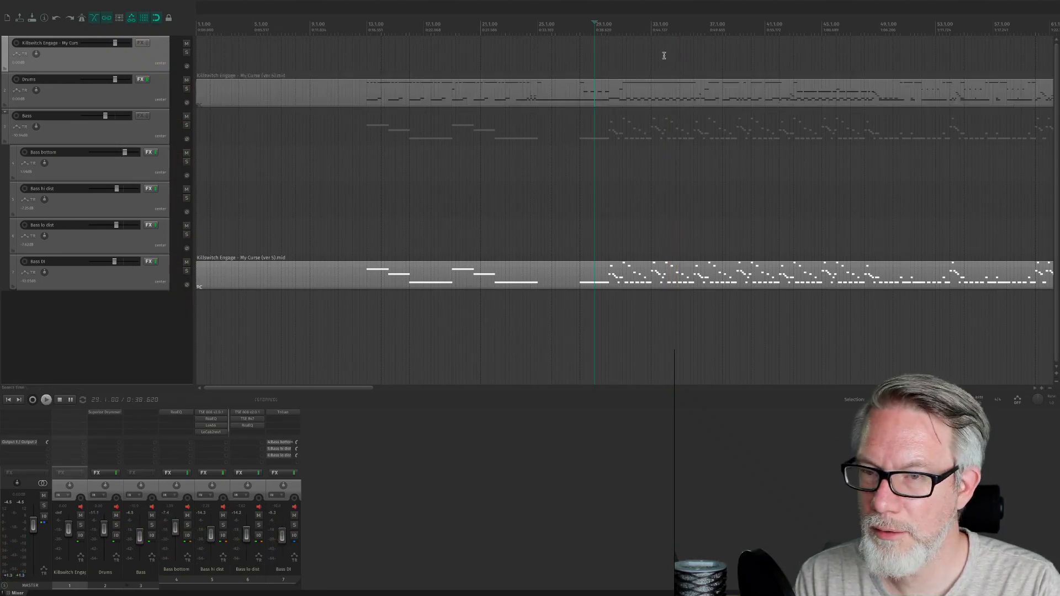
click(610, 36)
key(space)
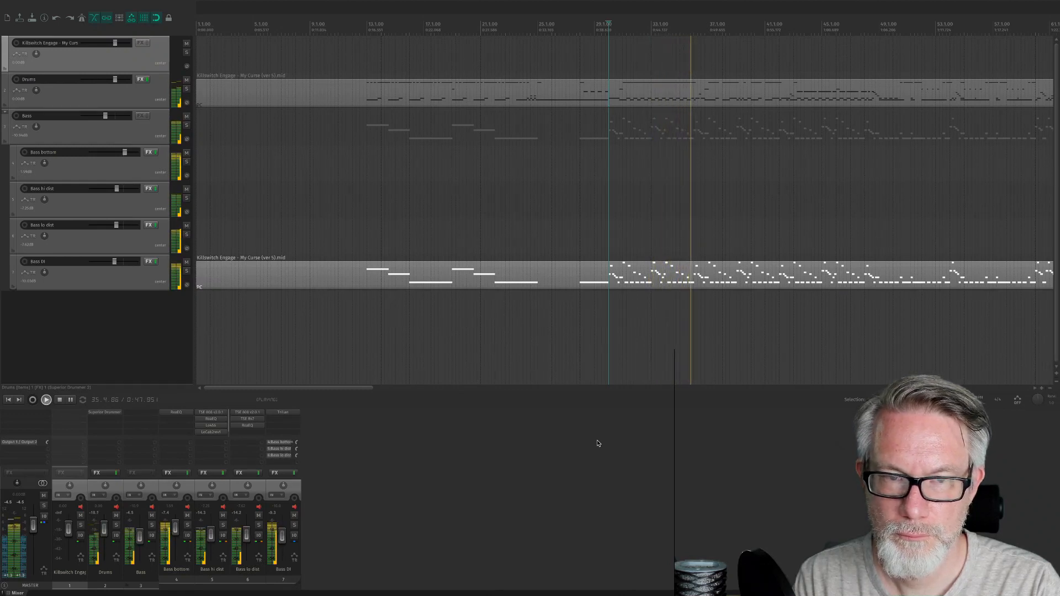
key(space)
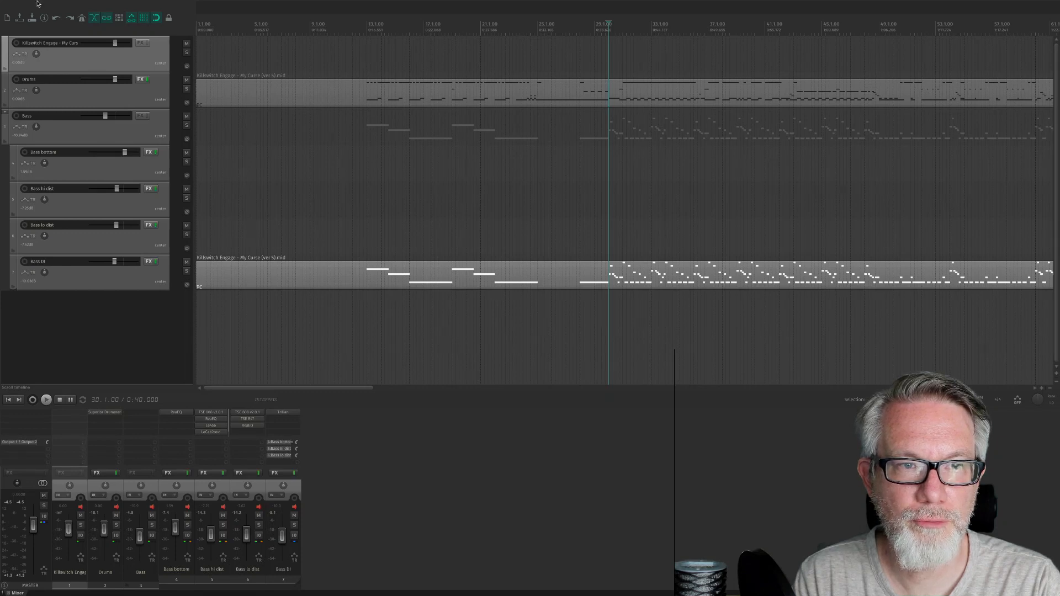
Step: Open the recent project Killswitch Engage - My Curse.RPP in a new project tab
click(57, 5)
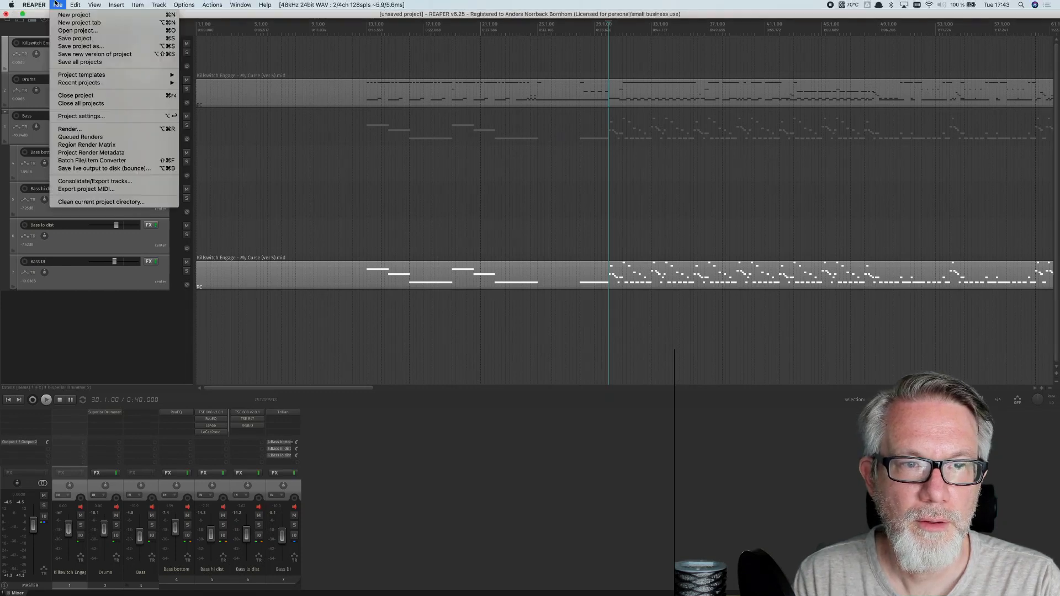
click(78, 22)
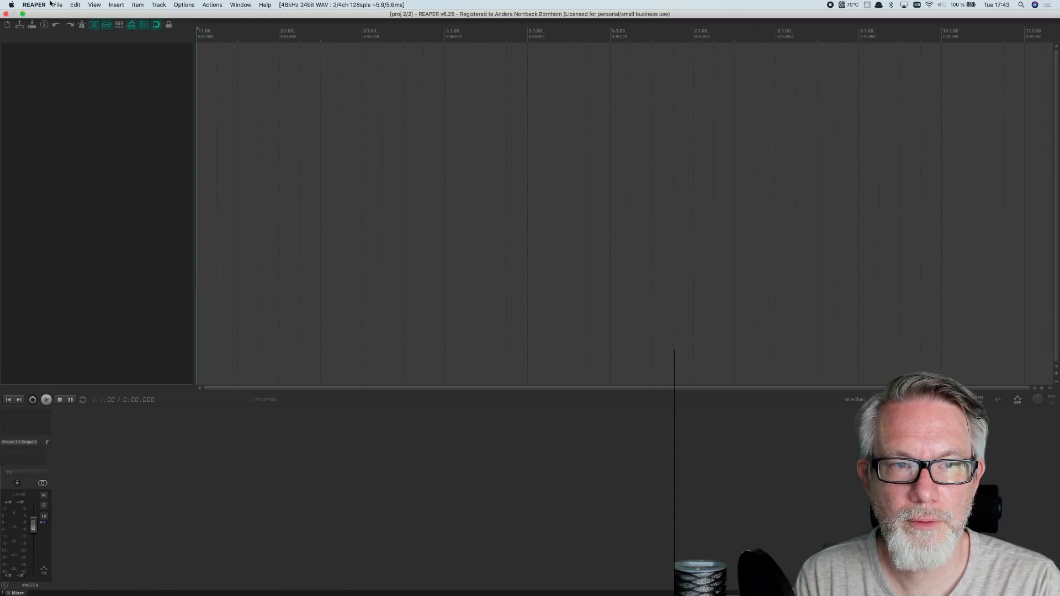
click(57, 4)
mouse_move(121, 76)
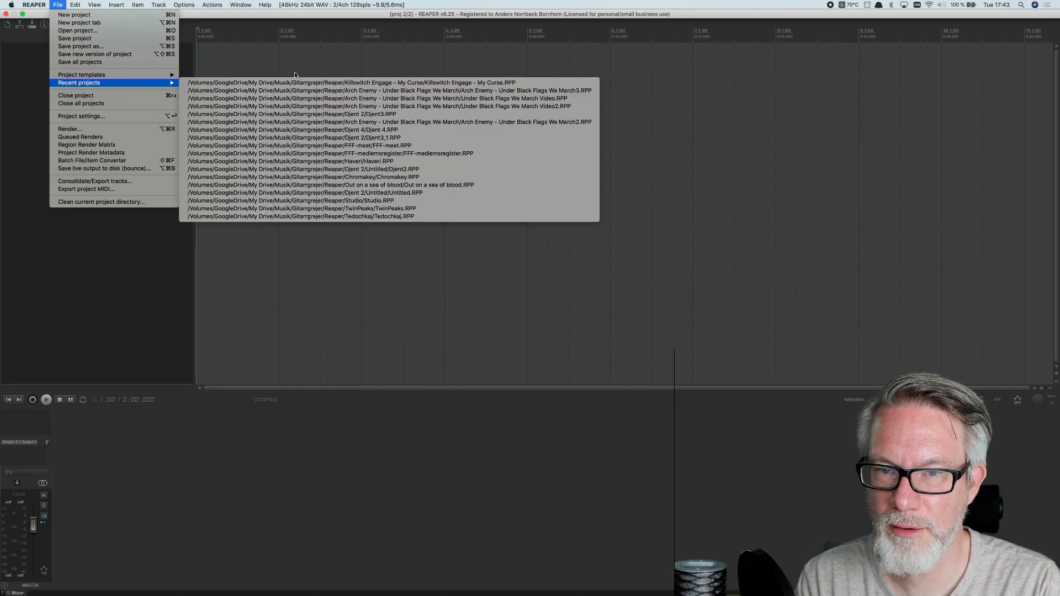
click(296, 83)
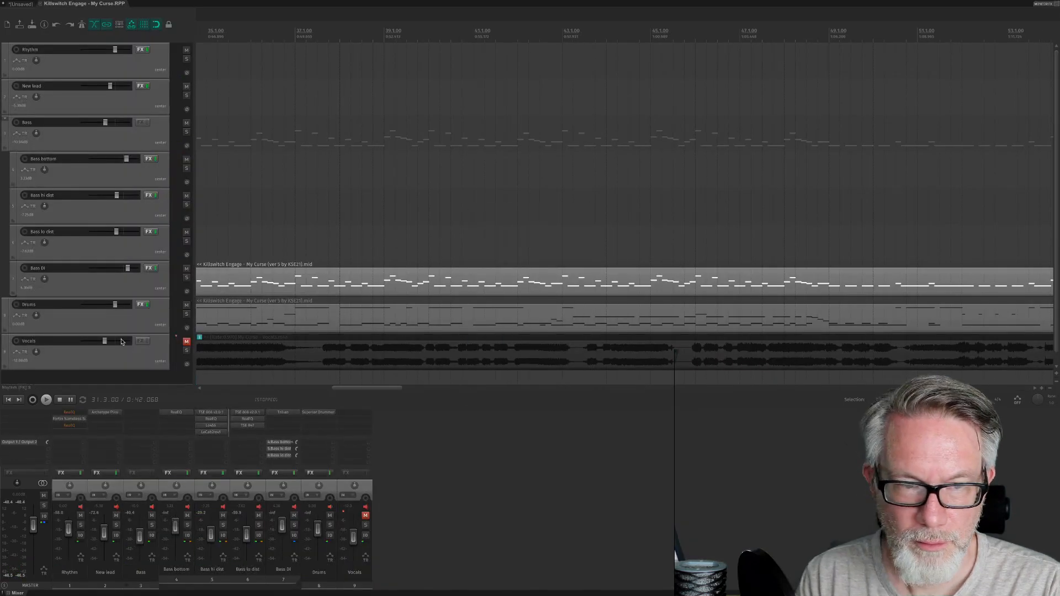
Step: Unmute the Vocals track and play back the project from the edit cursor placed at 37.4.00
click(187, 343)
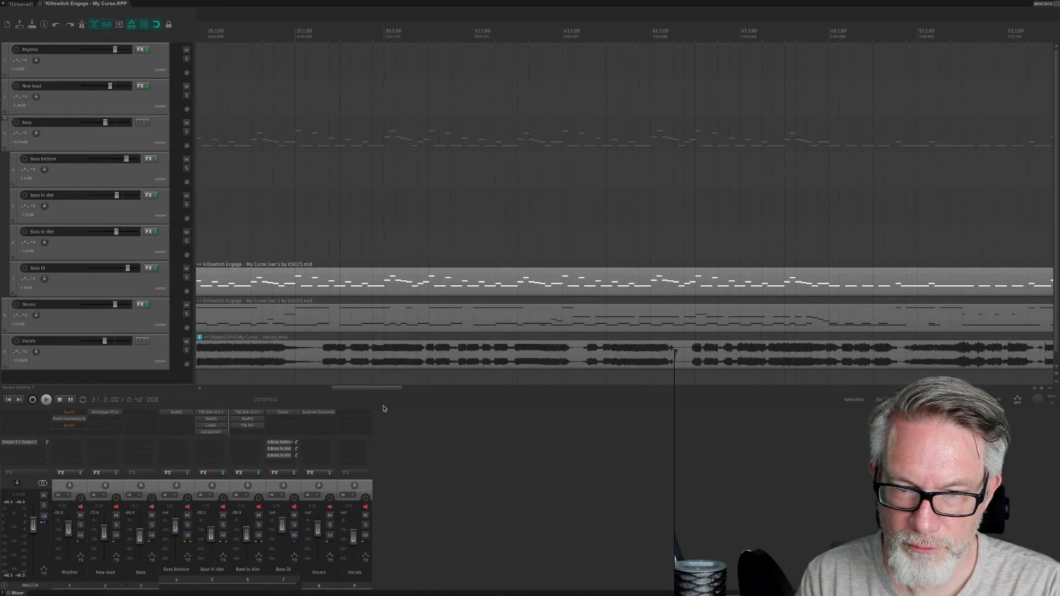
mouse_move(385, 393)
mouse_down()
mouse_move(362, 394)
mouse_move(371, 394)
mouse_up()
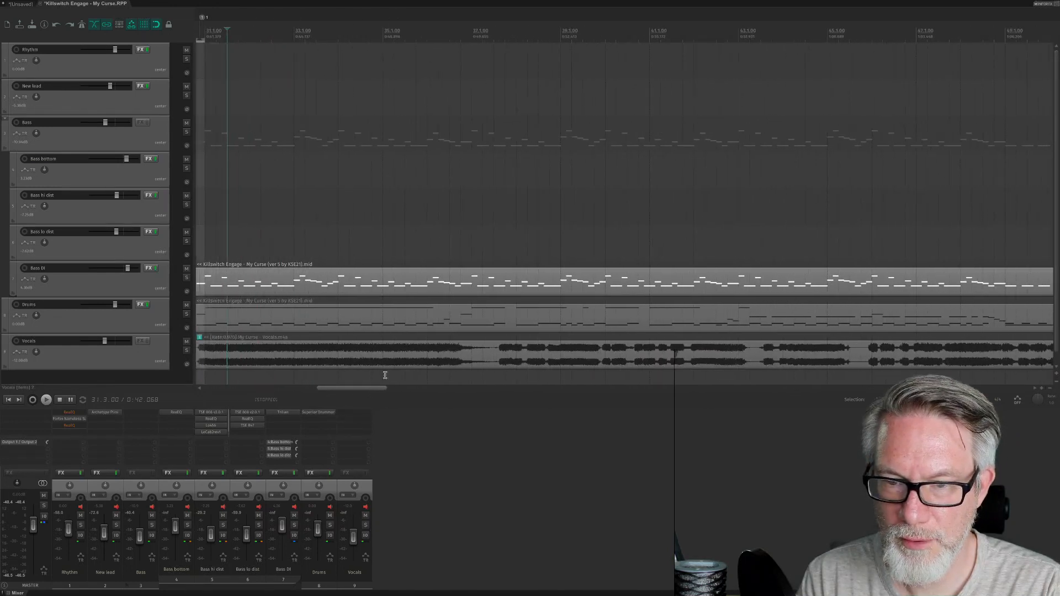
click(503, 40)
key(space)
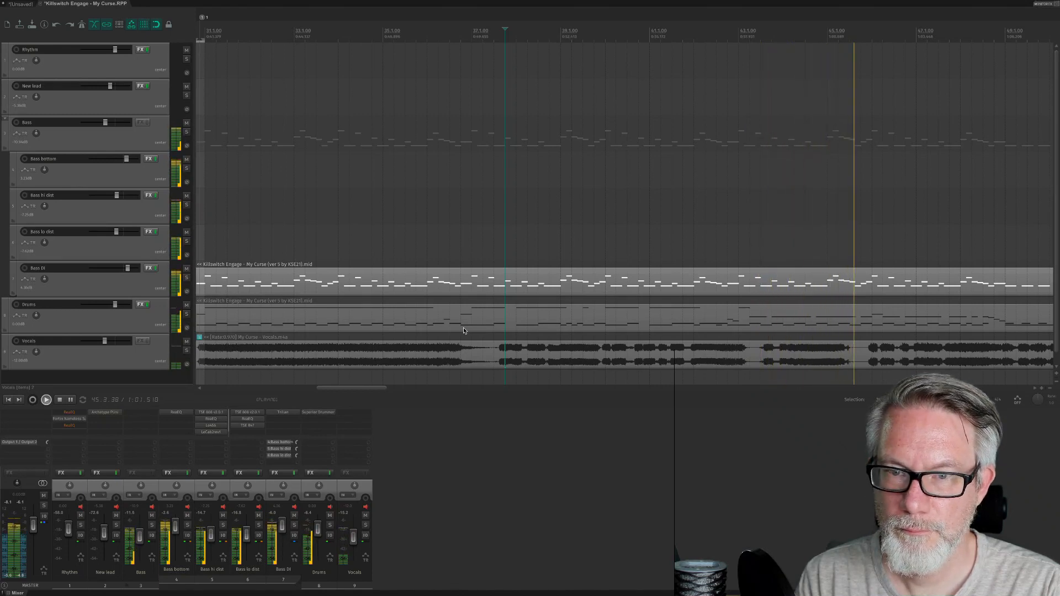
key(space)
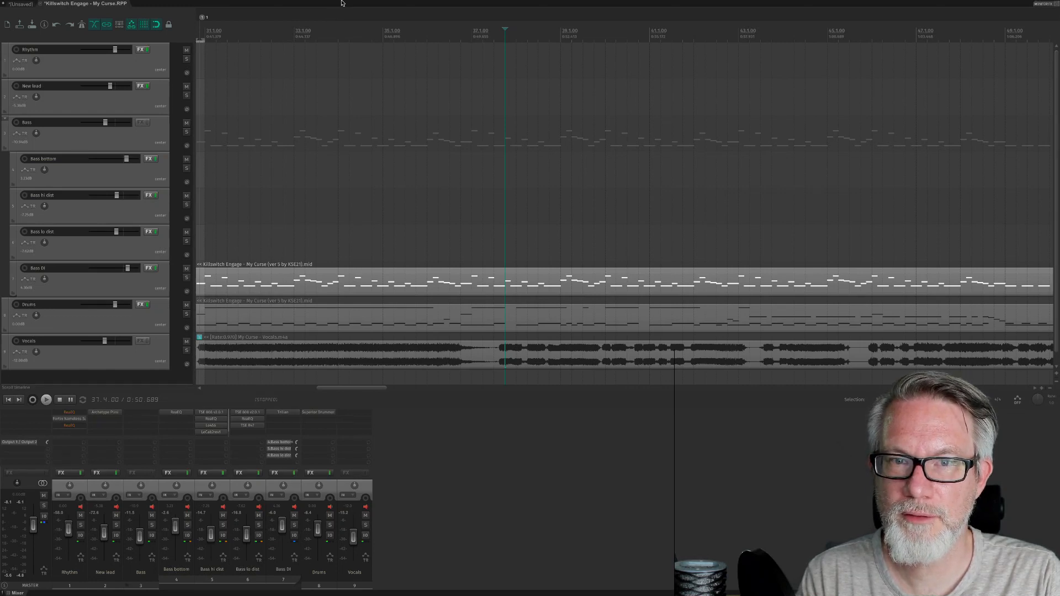
mouse_move(341, 3)
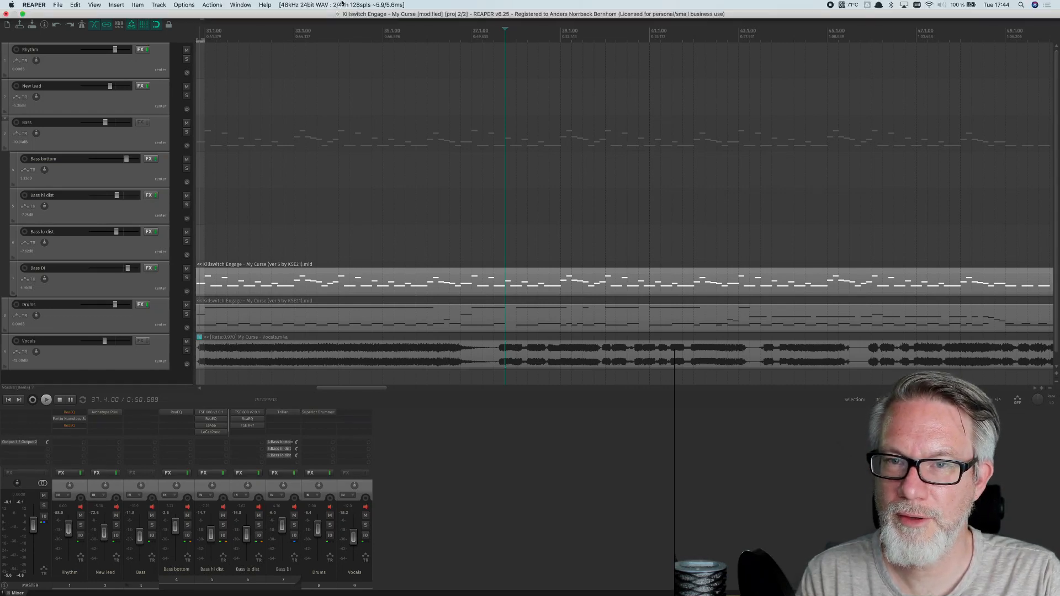